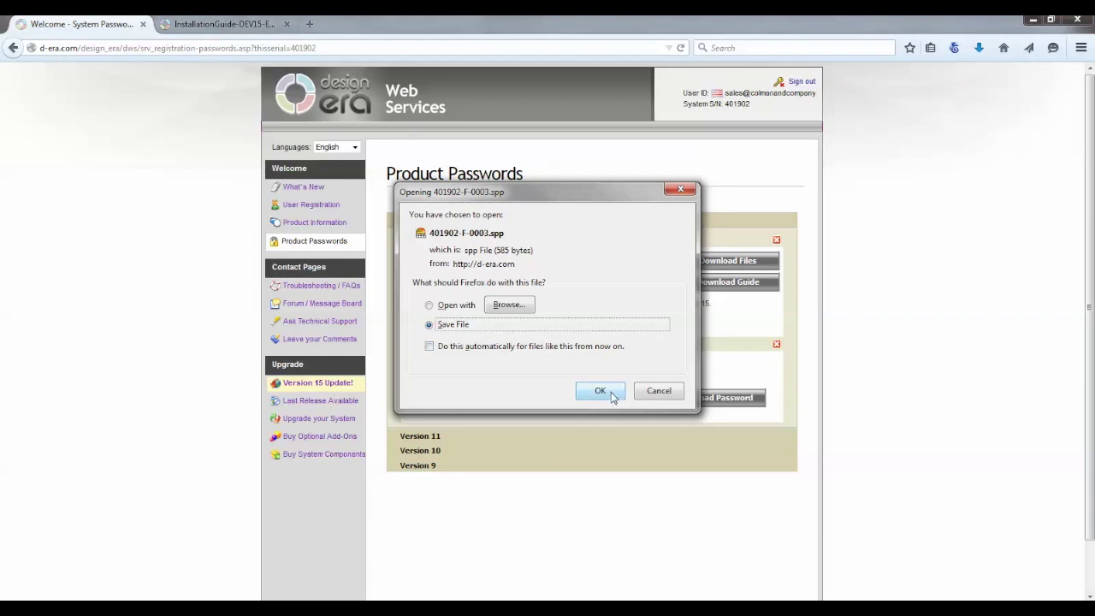
Save the system password file and read the installation guide's section on preparing the computer for Design Era.
{"action": "left_click", "coordinate": [599, 390]}
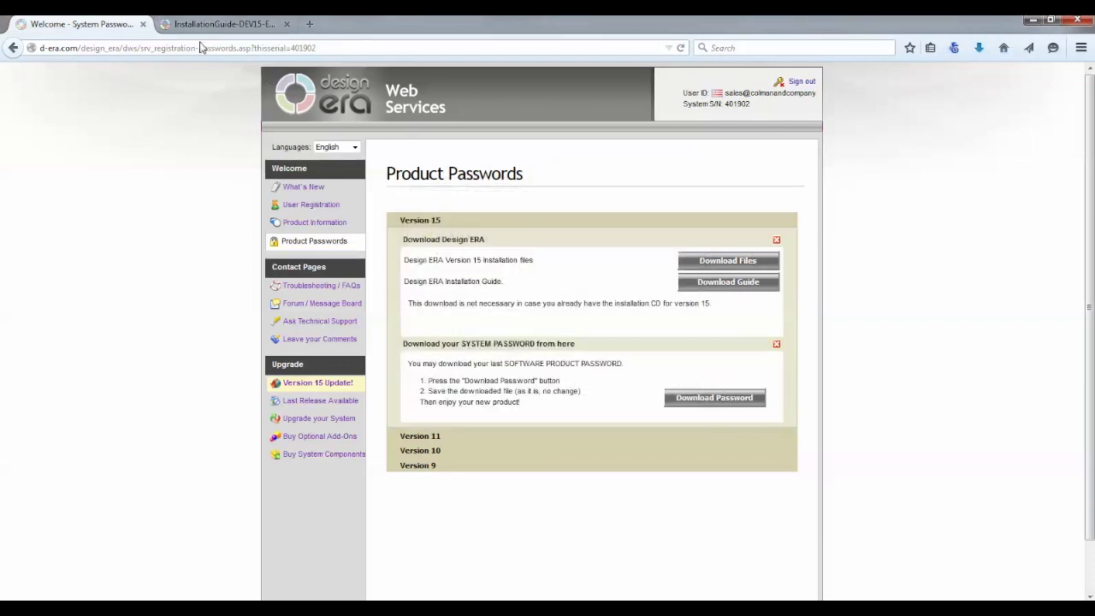
{"action": "left_click", "coordinate": [225, 24]}
{"action": "scroll", "coordinate": [621, 363], "scroll_direction": "down", "scroll_amount": 2}
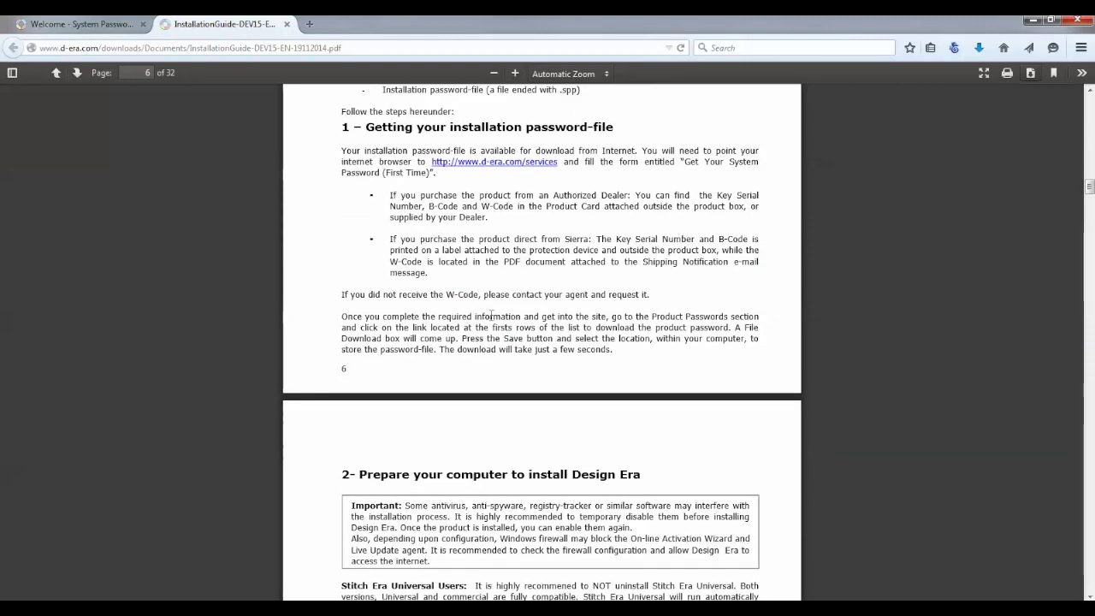
{"action": "scroll", "coordinate": [484, 328], "scroll_direction": "down", "scroll_amount": 5}
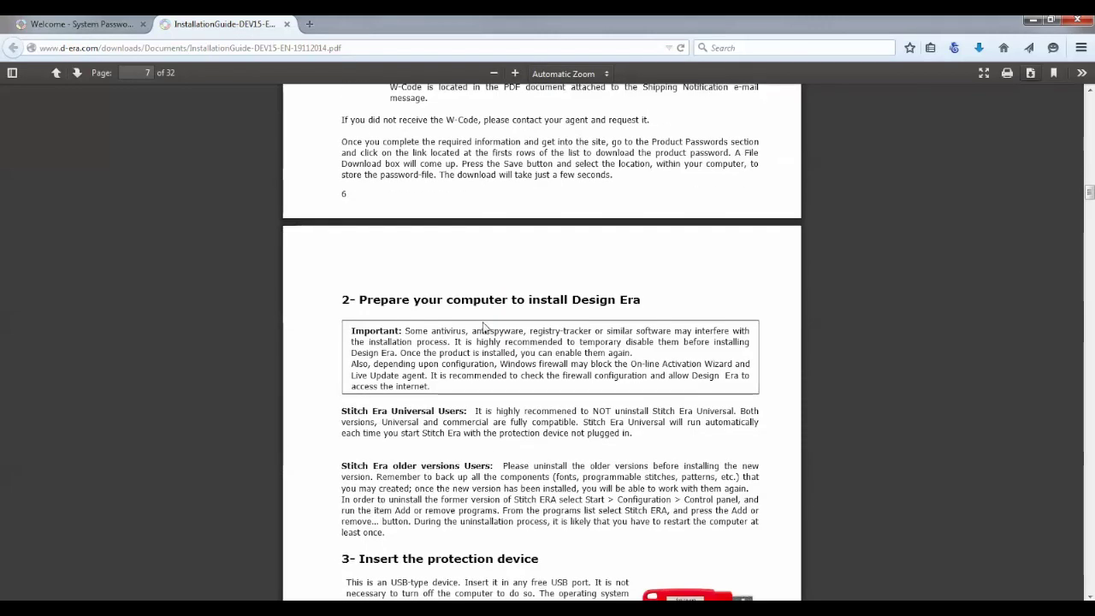
{"action": "scroll", "coordinate": [485, 328], "scroll_direction": "down", "scroll_amount": 2}
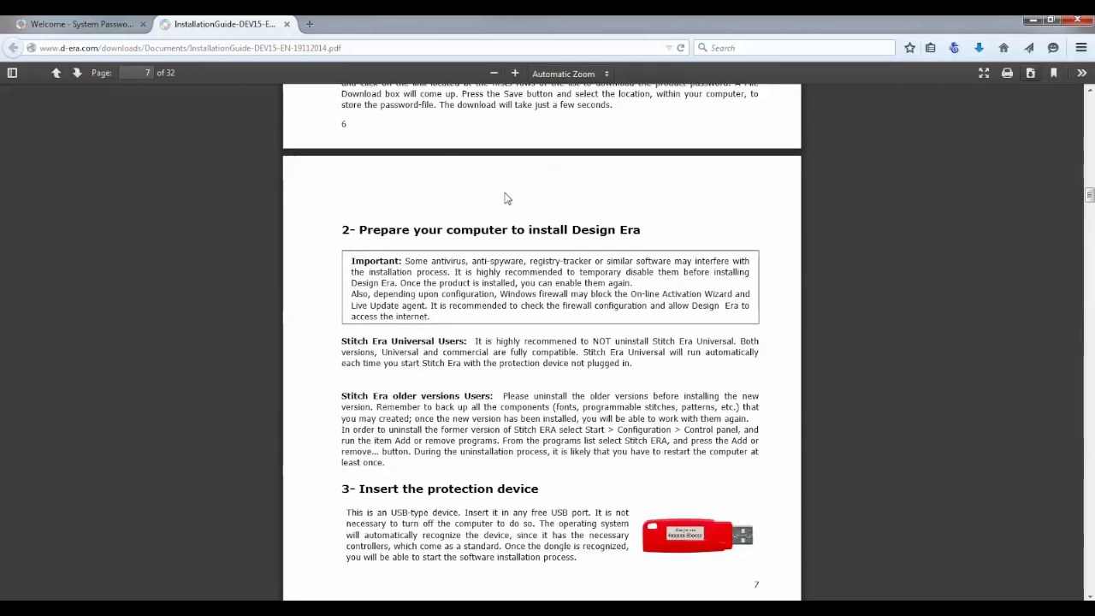
{"action": "scroll", "coordinate": [503, 377], "scroll_direction": "down", "scroll_amount": 1}
{"action": "scroll", "coordinate": [503, 377], "scroll_direction": "down", "scroll_amount": 1}
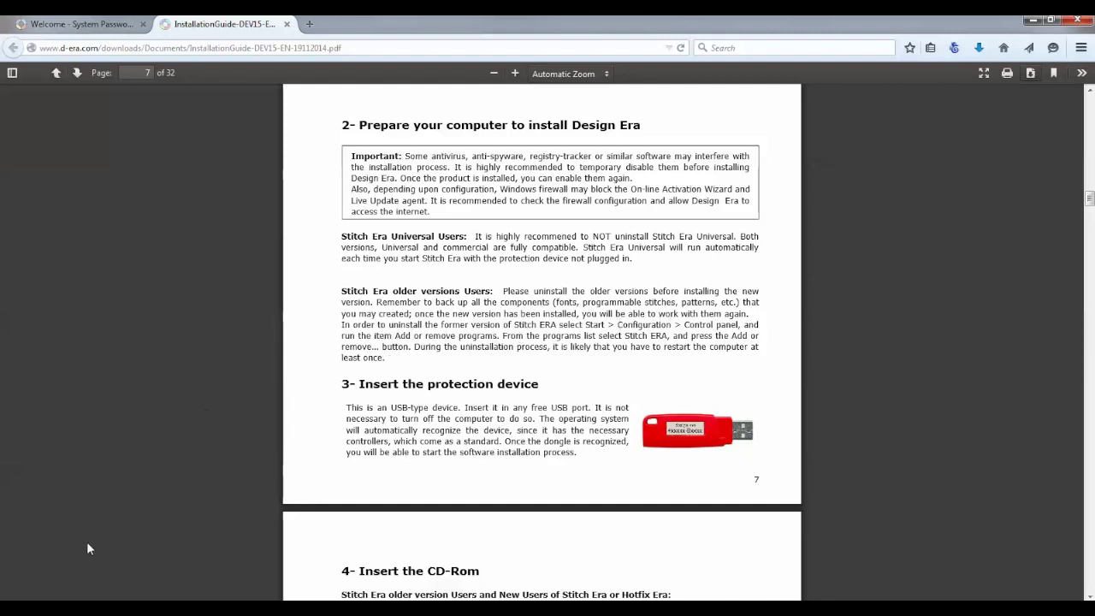
Open the Control Panel's list of installed programs for uninstalling.
{"action": "left_click", "coordinate": [59, 599]}
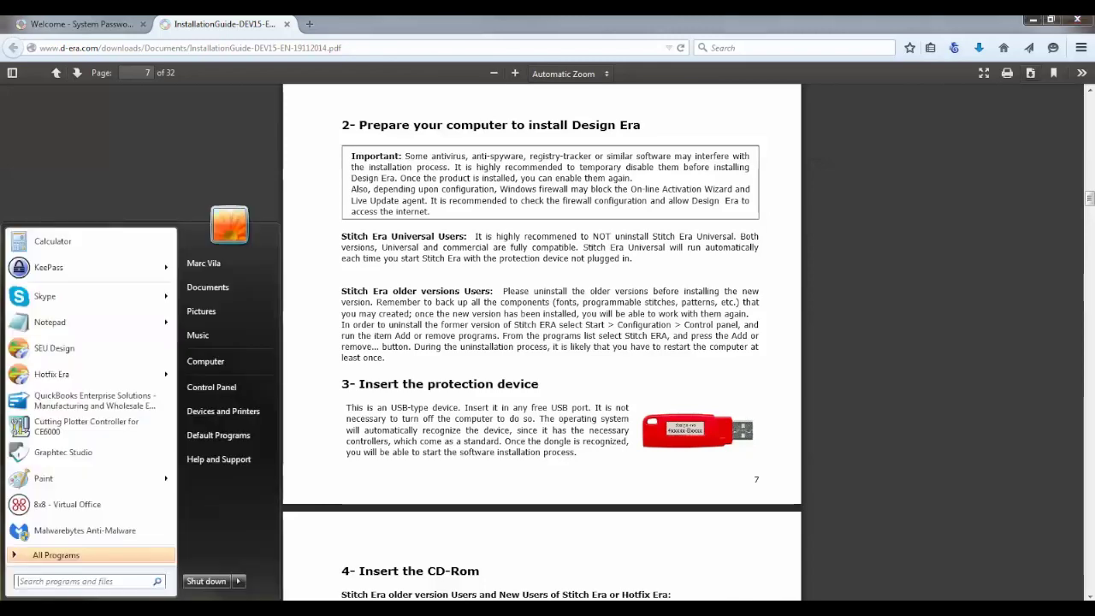
{"action": "left_click", "coordinate": [223, 384]}
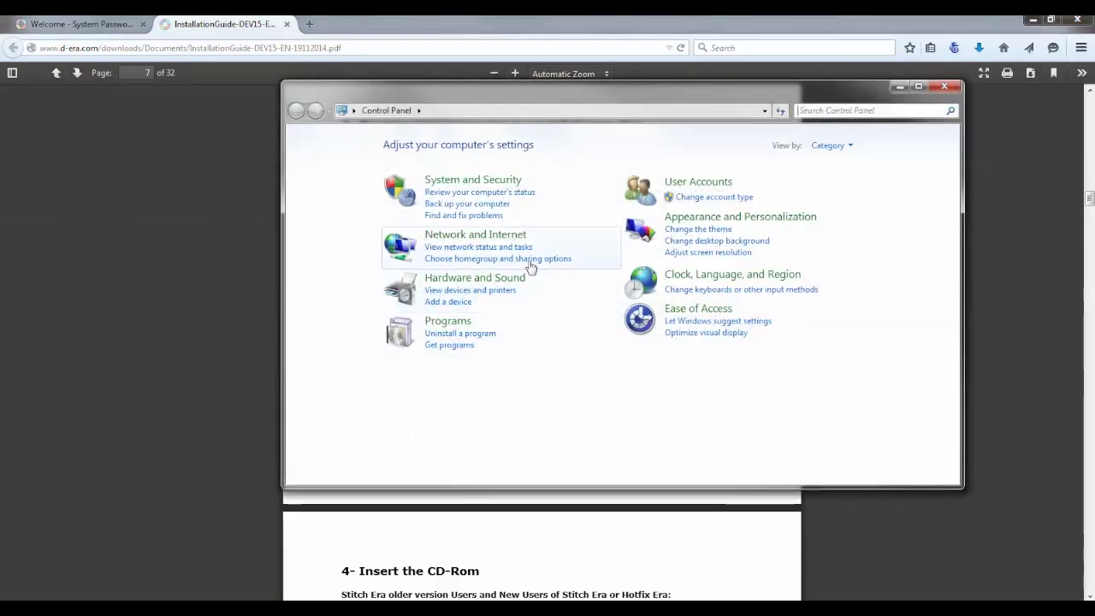
{"action": "left_click", "coordinate": [462, 334]}
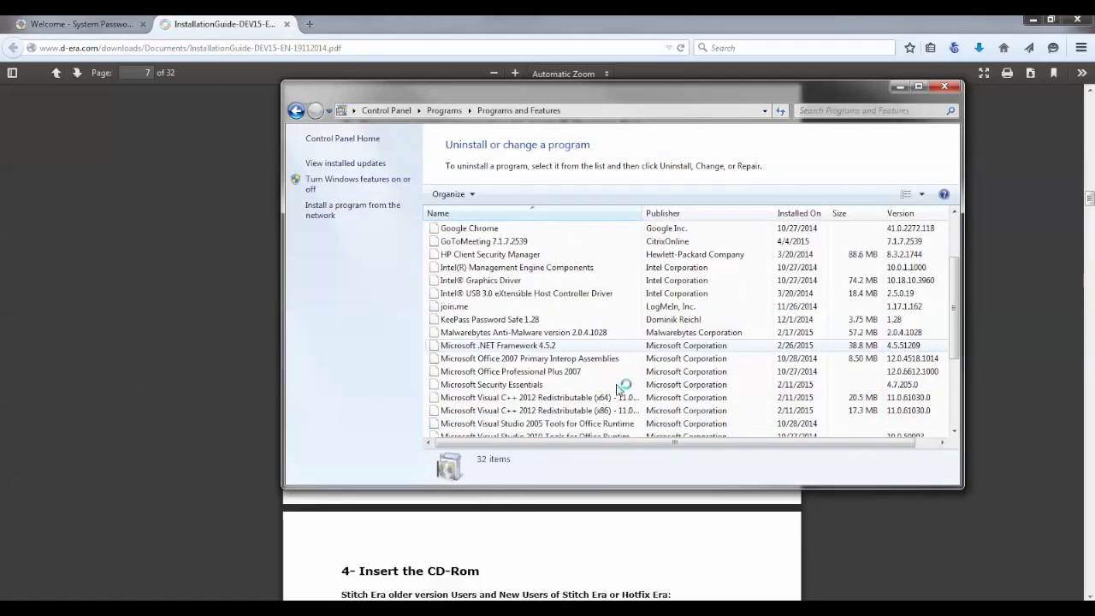
Find the existing Design Era installation among the installed programs and start its complete removal.
{"action": "scroll", "coordinate": [553, 379], "scroll_direction": "down", "scroll_amount": 12}
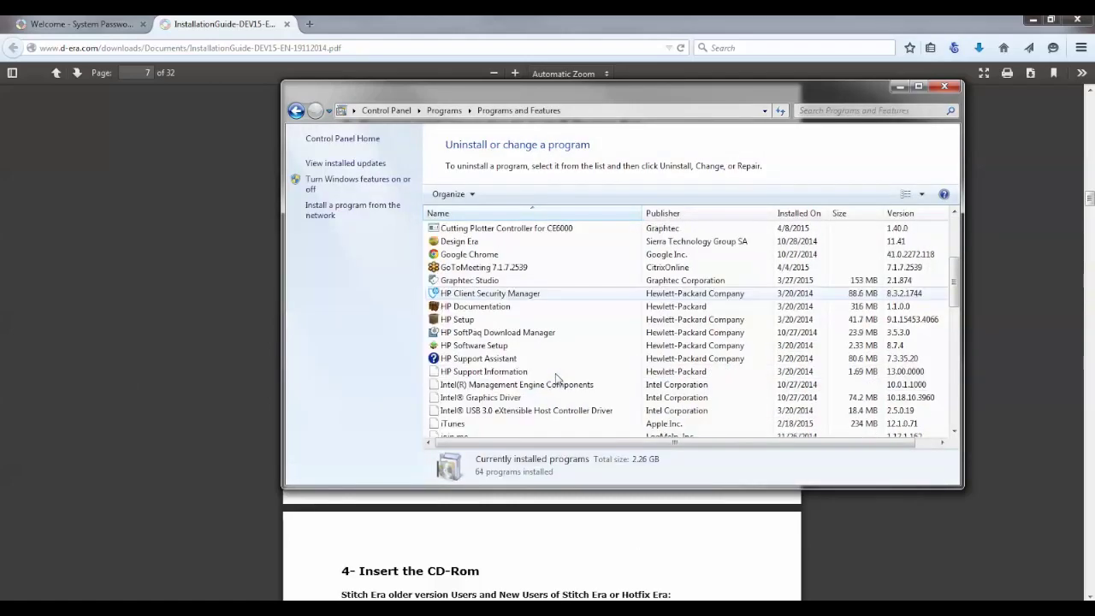
{"action": "scroll", "coordinate": [556, 383], "scroll_direction": "down", "scroll_amount": 4}
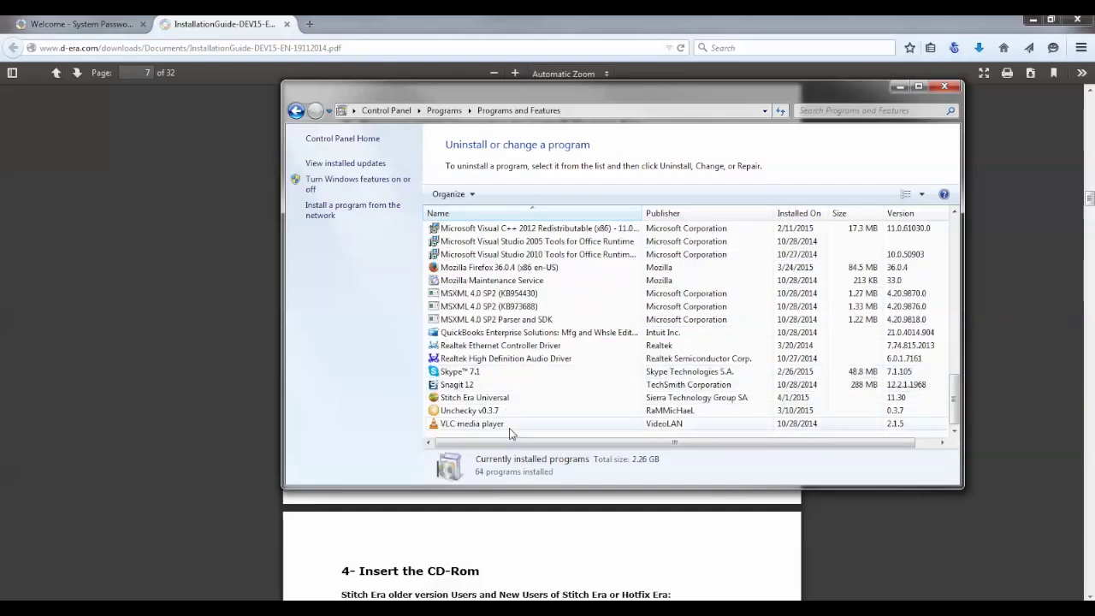
{"action": "scroll", "coordinate": [505, 428], "scroll_direction": "up", "scroll_amount": 11}
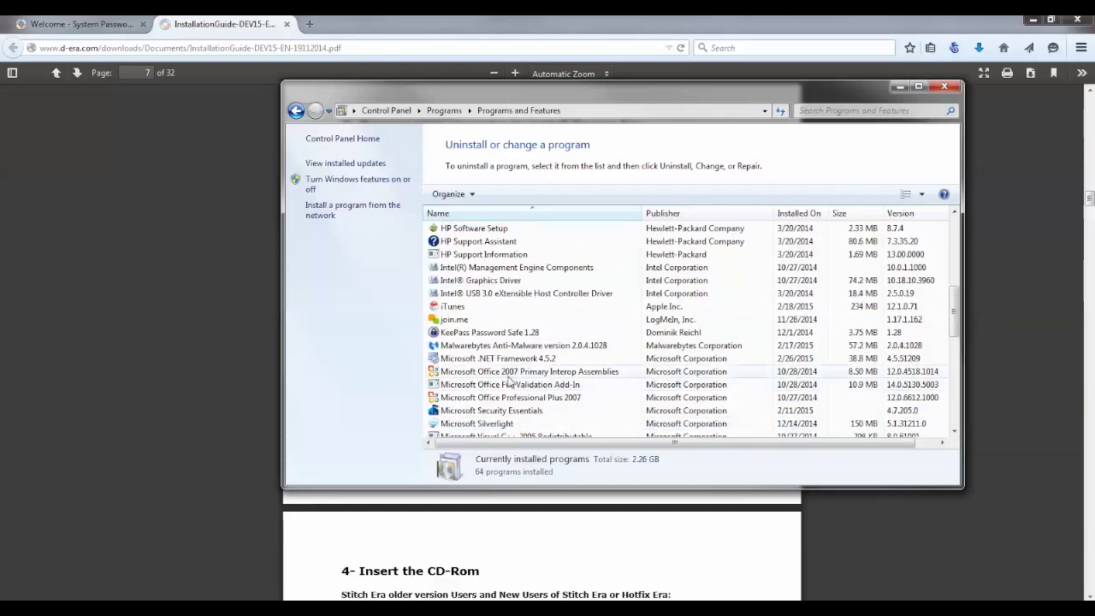
{"action": "scroll", "coordinate": [510, 382], "scroll_direction": "up", "scroll_amount": 2}
{"action": "scroll", "coordinate": [510, 381], "scroll_direction": "up", "scroll_amount": 2}
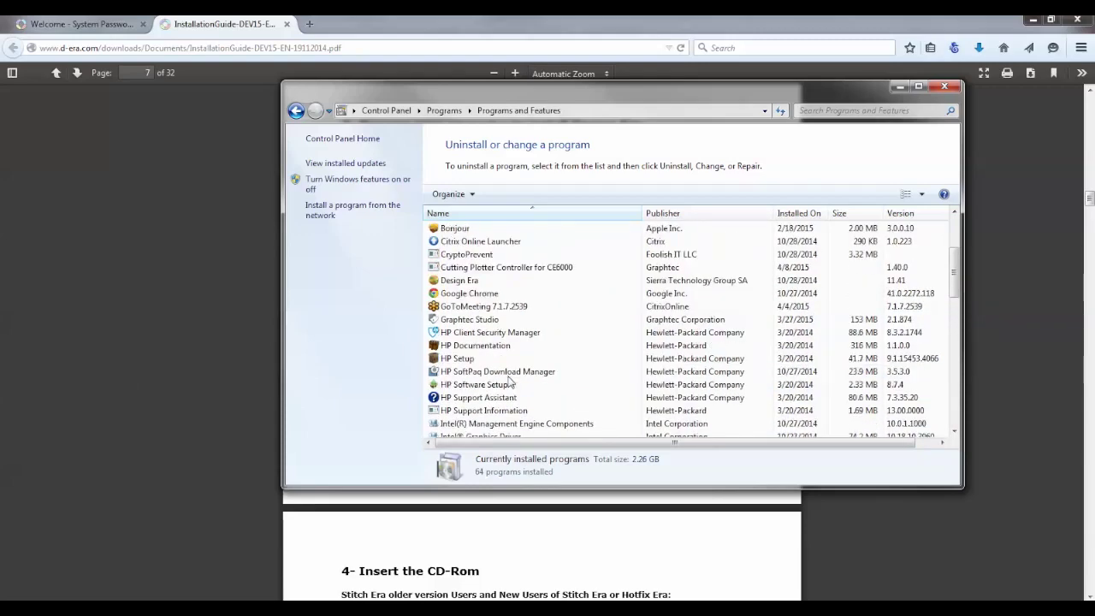
{"action": "scroll", "coordinate": [510, 382], "scroll_direction": "up", "scroll_amount": 3}
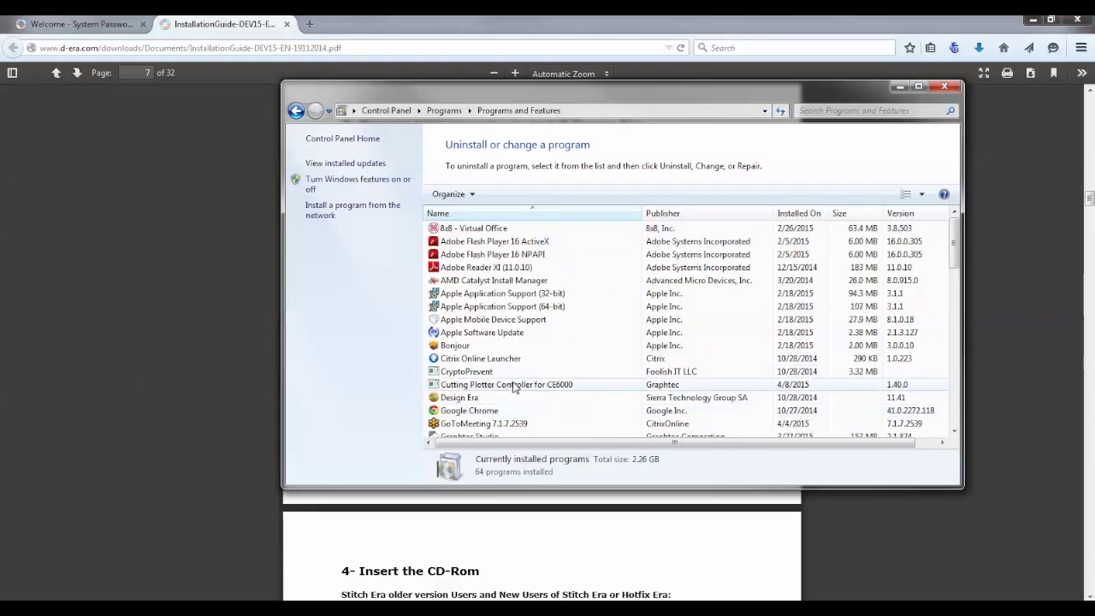
{"action": "scroll", "coordinate": [522, 386], "scroll_direction": "down", "scroll_amount": 1}
{"action": "scroll", "coordinate": [526, 385], "scroll_direction": "down", "scroll_amount": 1}
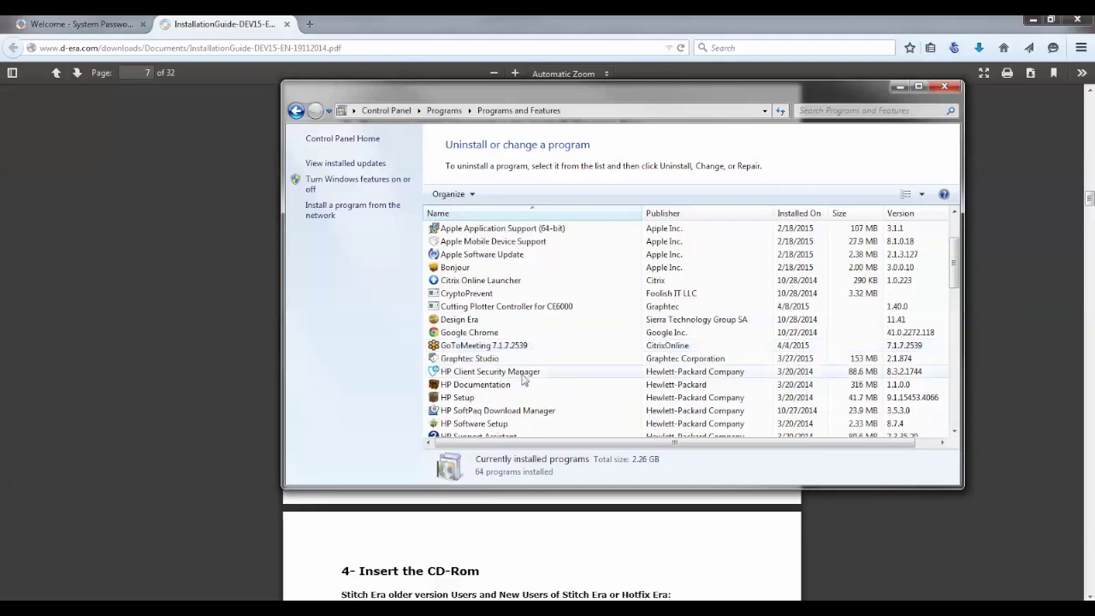
{"action": "left_click", "coordinate": [470, 319]}
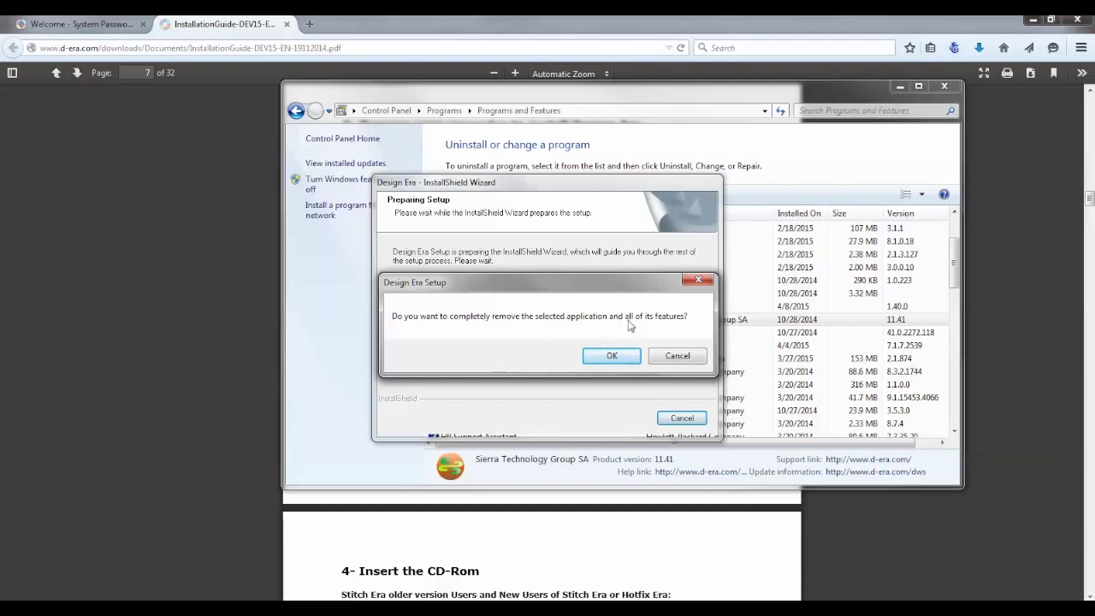
{"action": "left_click", "coordinate": [628, 359]}
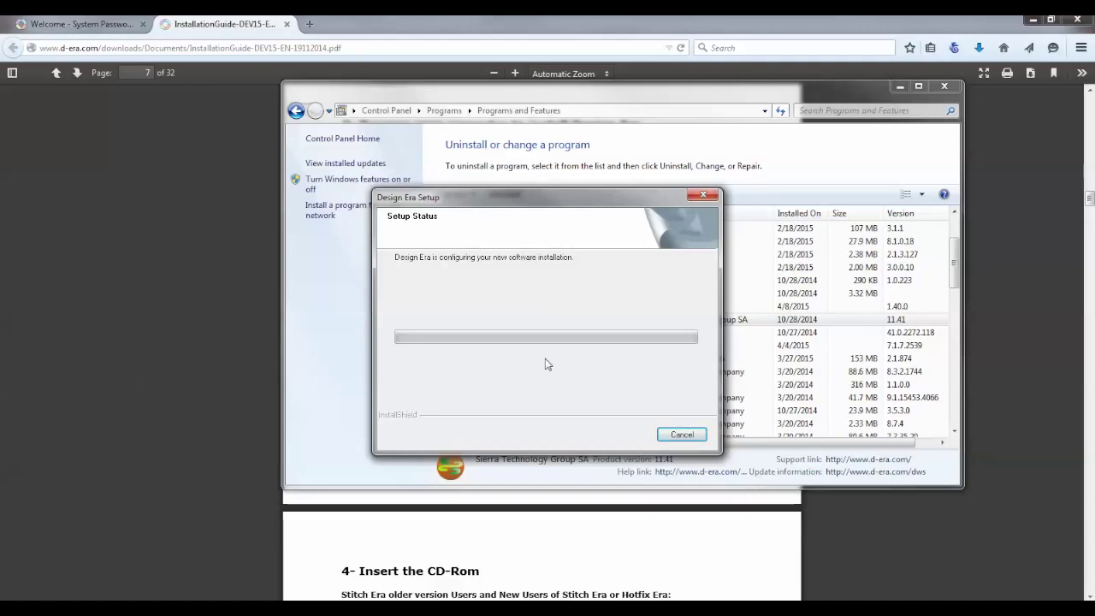
Close the Programs and Features window and move the uninstall progress window off the installation guide.
{"action": "left_click_drag", "start_coordinate": [329, 93], "coordinate": [359, 95]}
{"action": "left_click", "coordinate": [976, 89]}
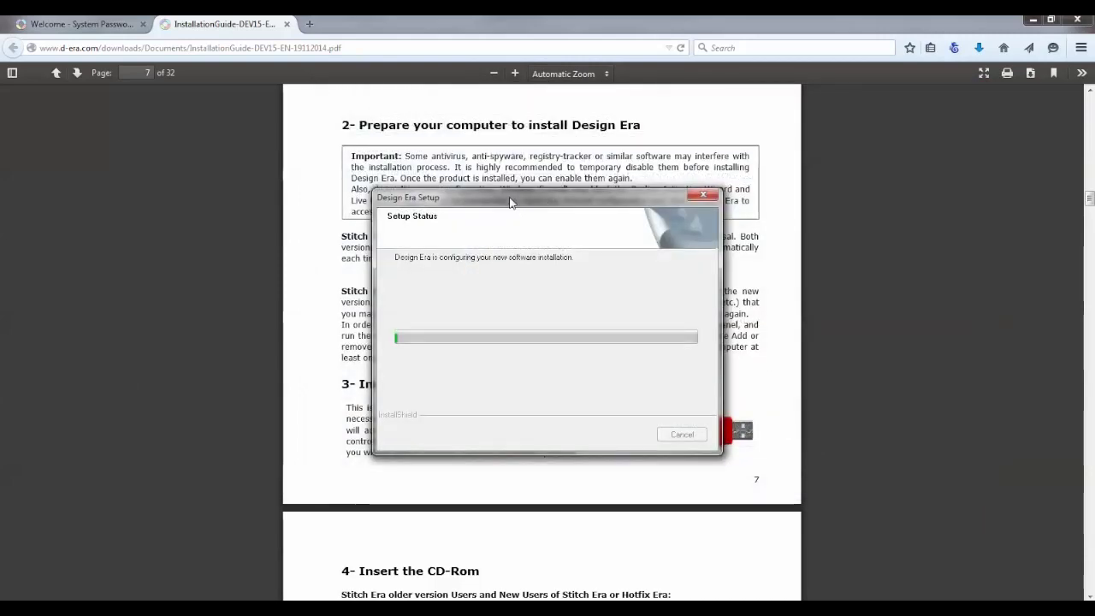
{"action": "left_click_drag", "start_coordinate": [473, 187], "coordinate": [969, 82]}
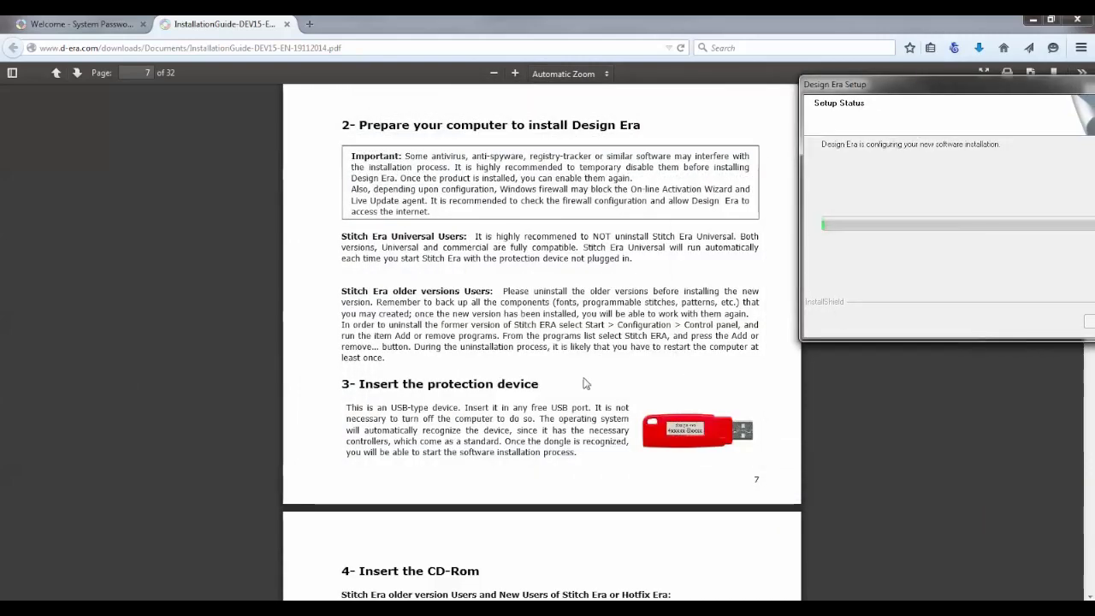
Read the guide's sections on inserting the protection device and CD-Rom, choosing the installation mode and starting the wizard.
{"action": "left_click", "coordinate": [586, 390]}
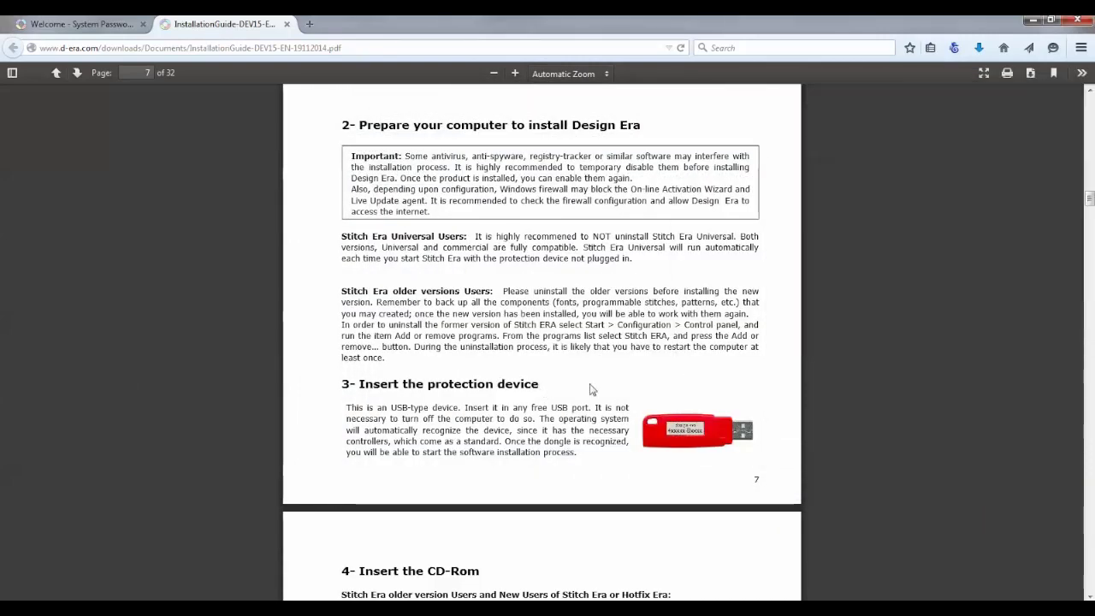
{"action": "scroll", "coordinate": [588, 388], "scroll_direction": "down", "scroll_amount": 3}
{"action": "scroll", "coordinate": [589, 389], "scroll_direction": "down", "scroll_amount": 2}
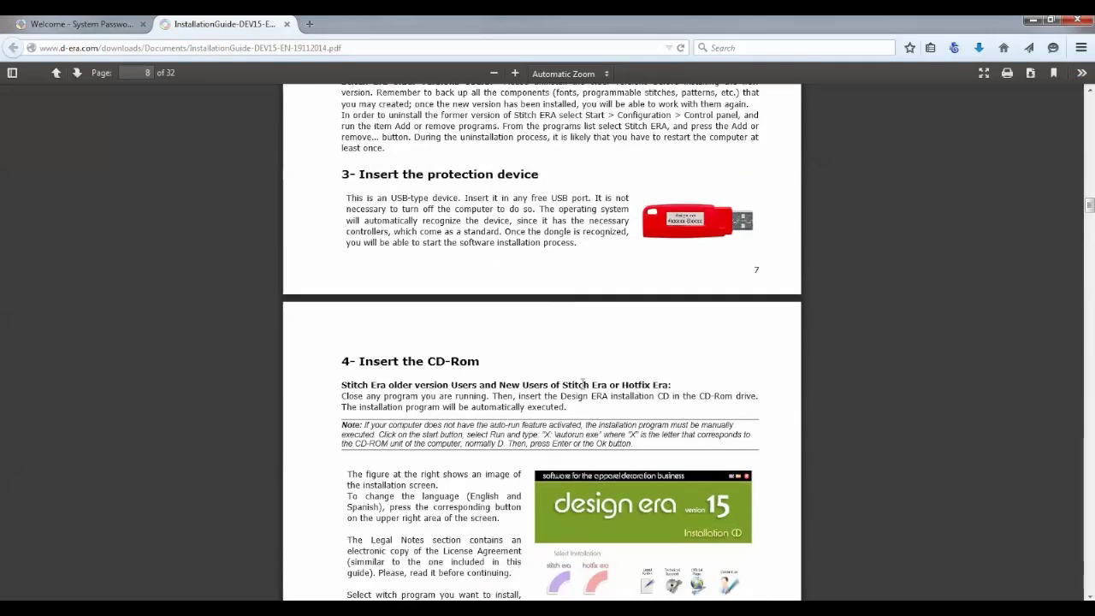
{"action": "scroll", "coordinate": [581, 382], "scroll_direction": "down", "scroll_amount": 1}
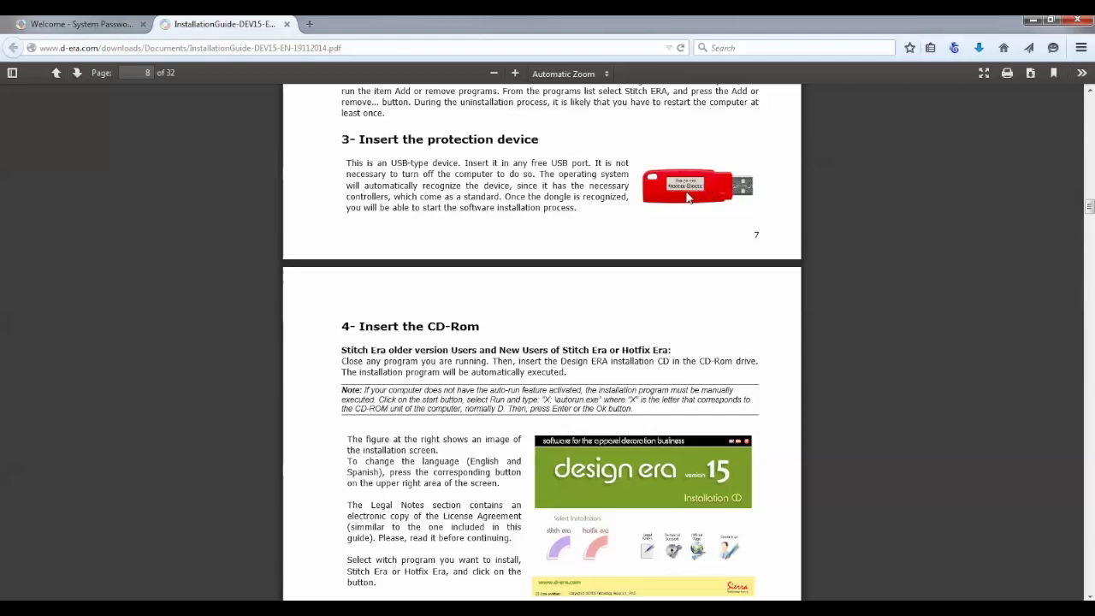
{"action": "scroll", "coordinate": [623, 334], "scroll_direction": "down", "scroll_amount": 3}
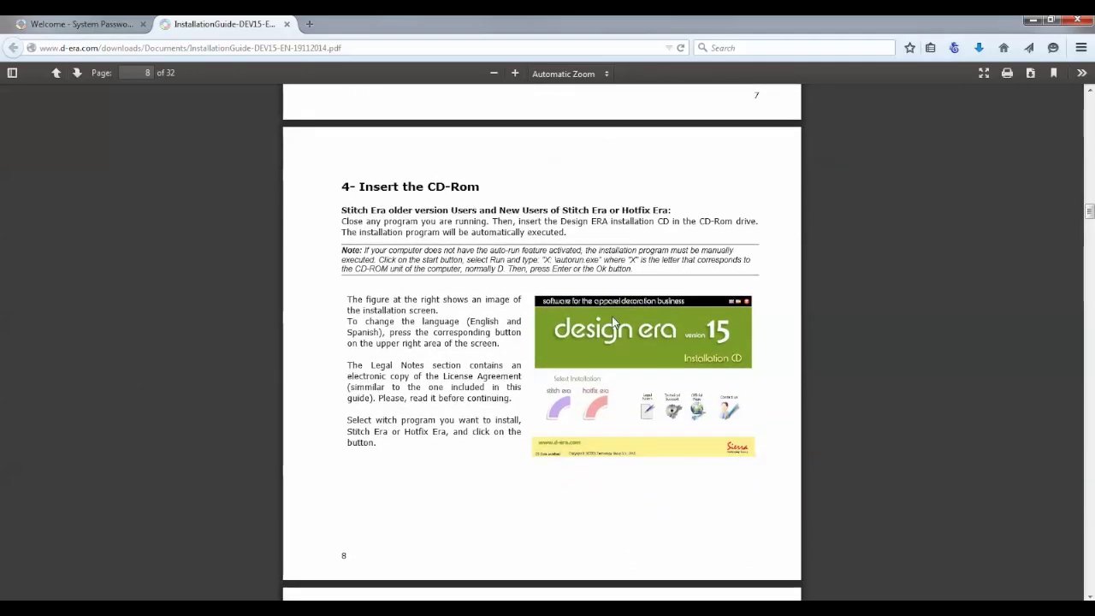
{"action": "scroll", "coordinate": [575, 325], "scroll_direction": "down", "scroll_amount": 2}
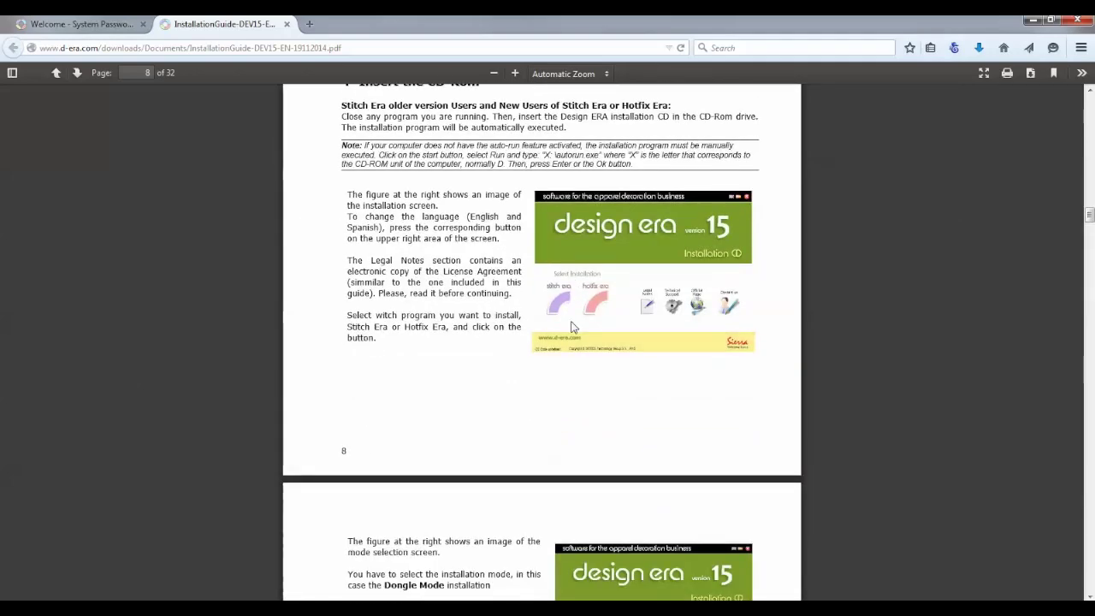
{"action": "scroll", "coordinate": [572, 327], "scroll_direction": "down", "scroll_amount": 2}
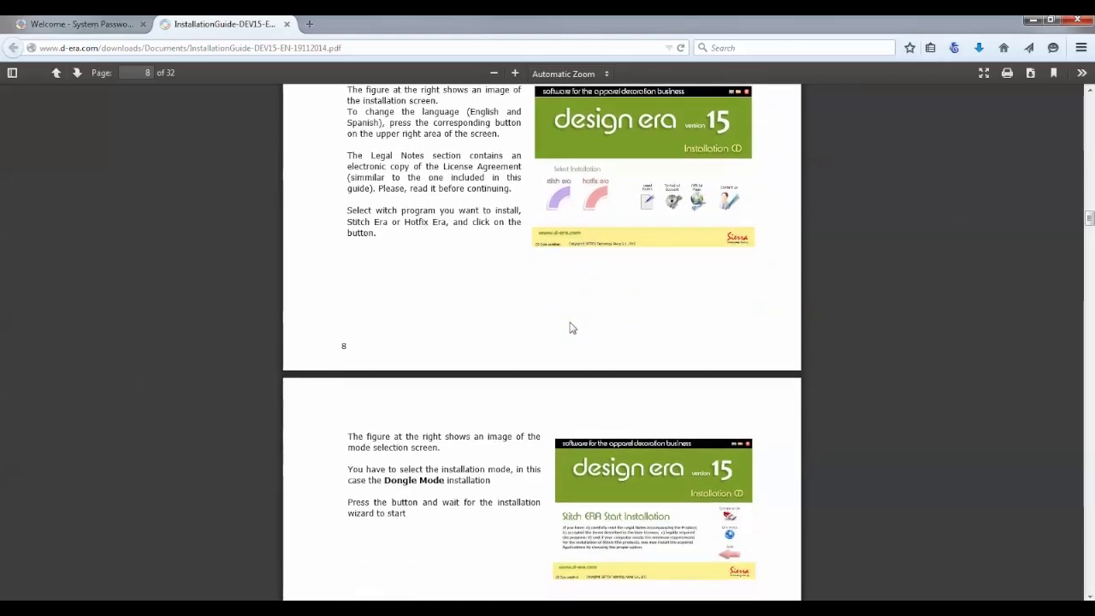
{"action": "scroll", "coordinate": [657, 392], "scroll_direction": "down", "scroll_amount": 2}
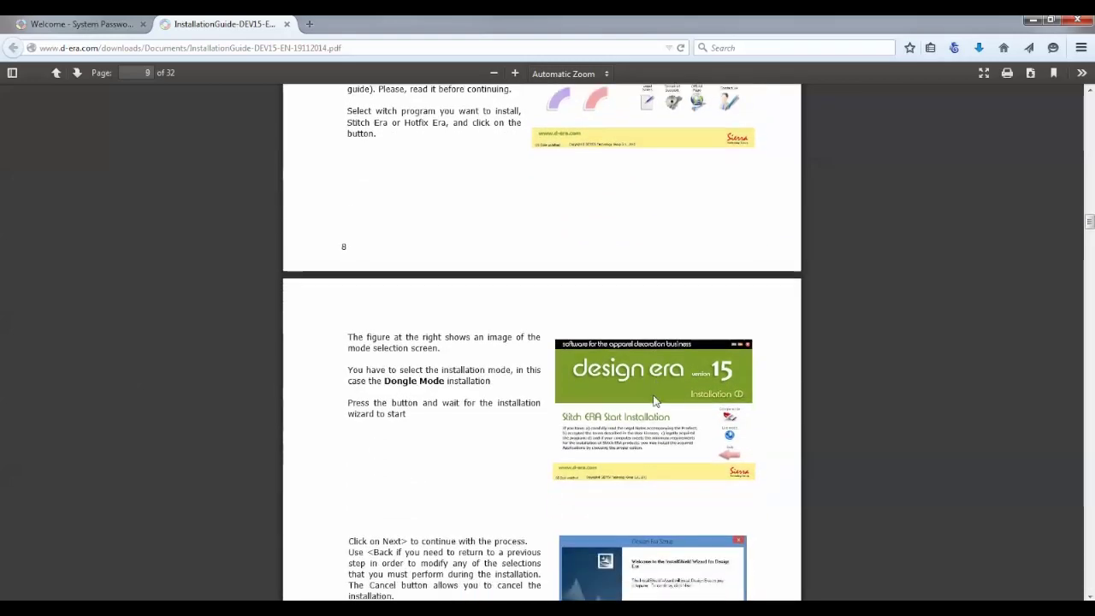
{"action": "scroll", "coordinate": [655, 401], "scroll_direction": "down", "scroll_amount": 3}
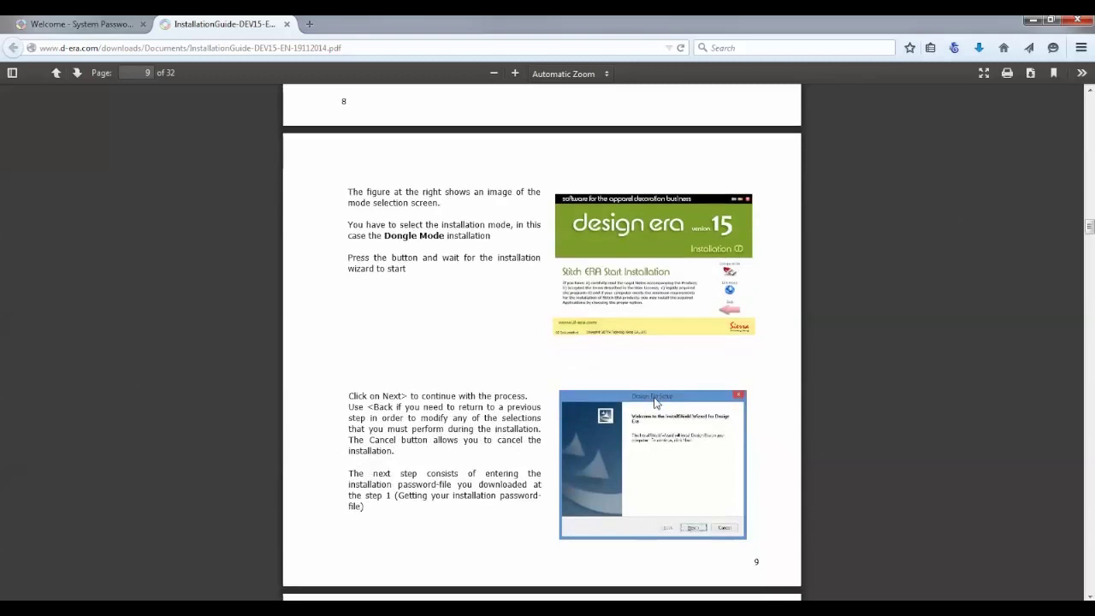
{"action": "scroll", "coordinate": [655, 400], "scroll_direction": "down", "scroll_amount": 1}
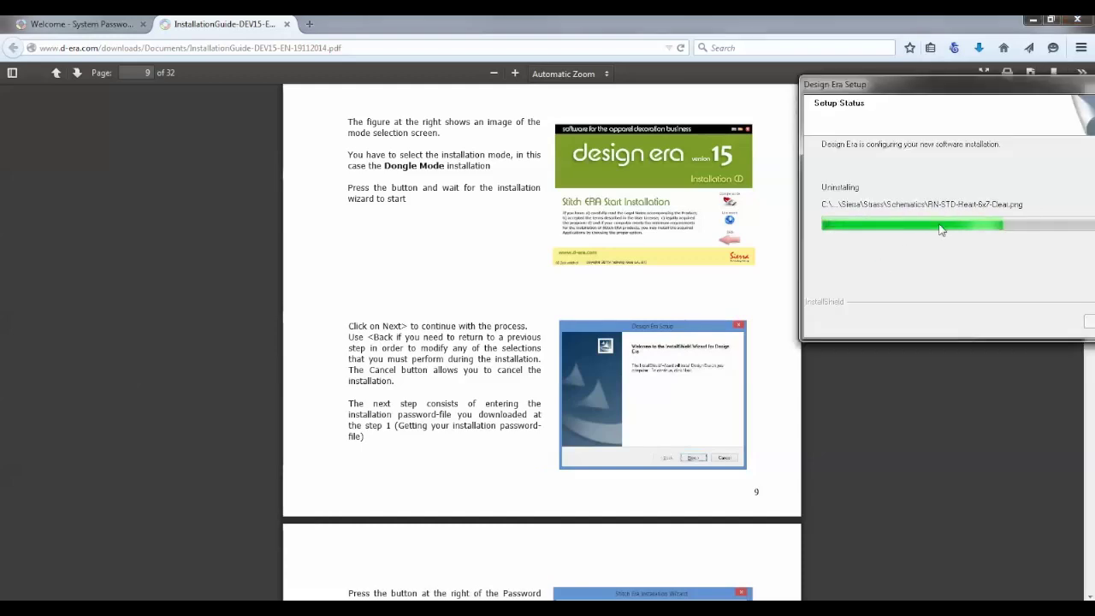
Return to the Design Era uninstall wizard and finish it.
{"action": "left_click_drag", "start_coordinate": [941, 96], "coordinate": [733, 134]}
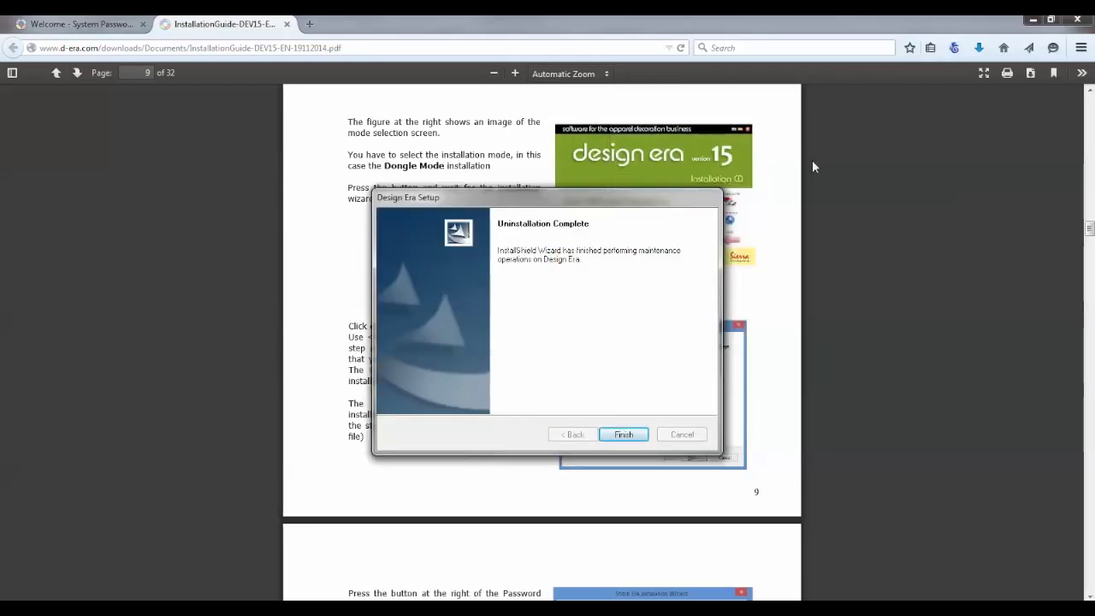
{"action": "left_click", "coordinate": [636, 436]}
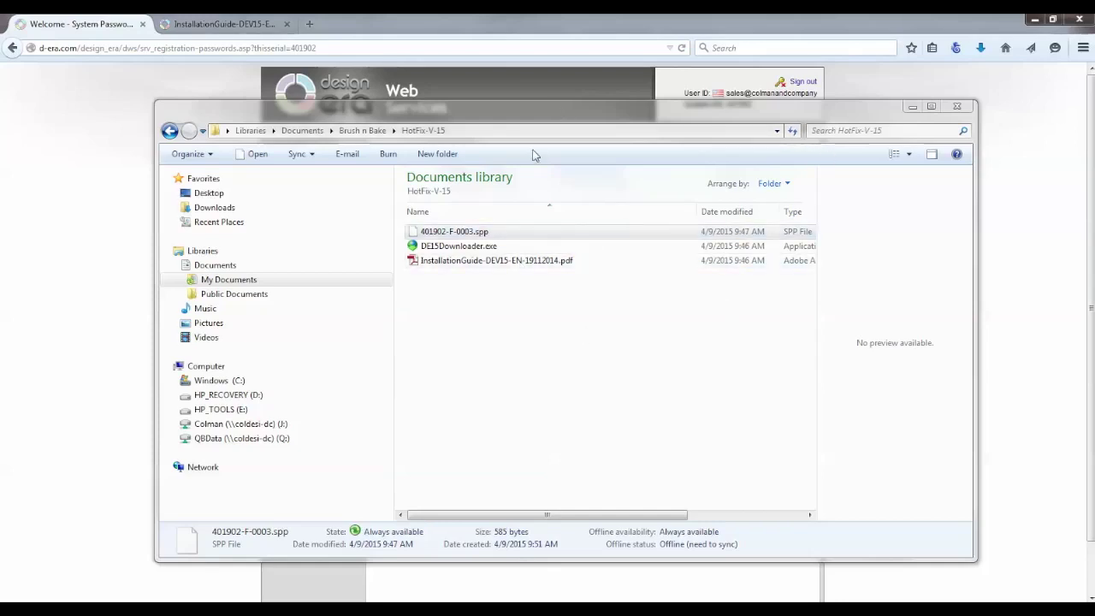
{"action": "left_click", "coordinate": [428, 134]}
{"action": "left_click", "coordinate": [982, 50]}
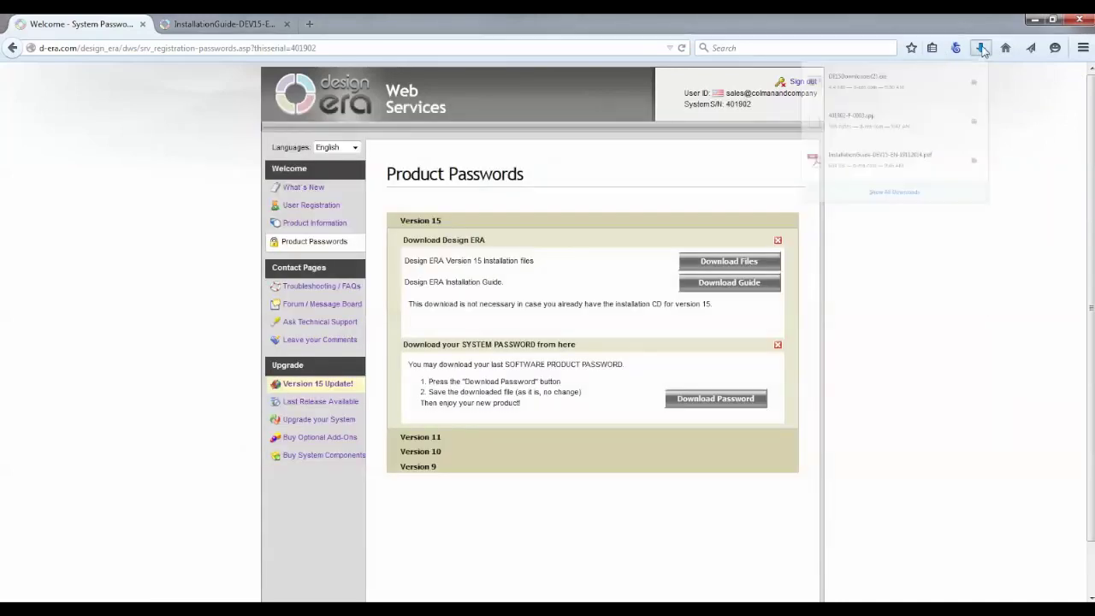
{"action": "right_click", "coordinate": [743, 94]}
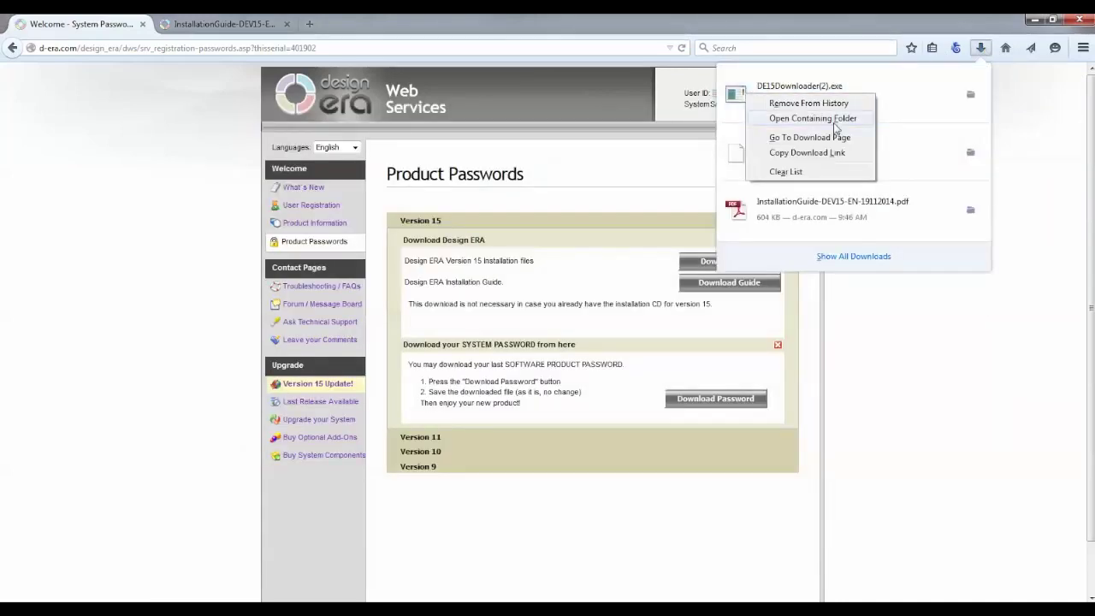
{"action": "left_click", "coordinate": [1051, 132]}
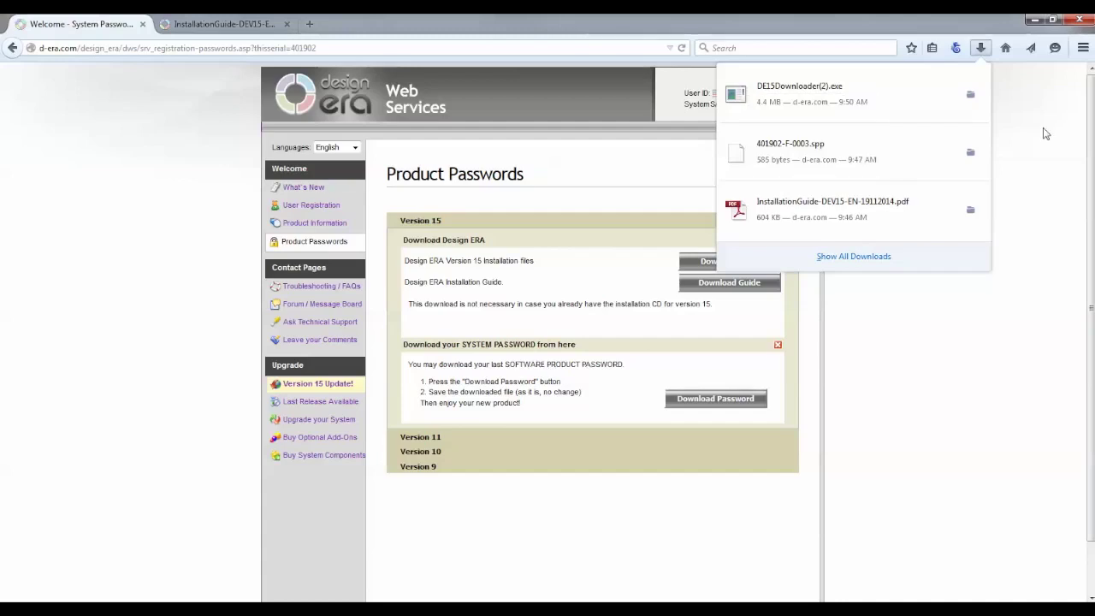
{"action": "left_click", "coordinate": [1051, 386]}
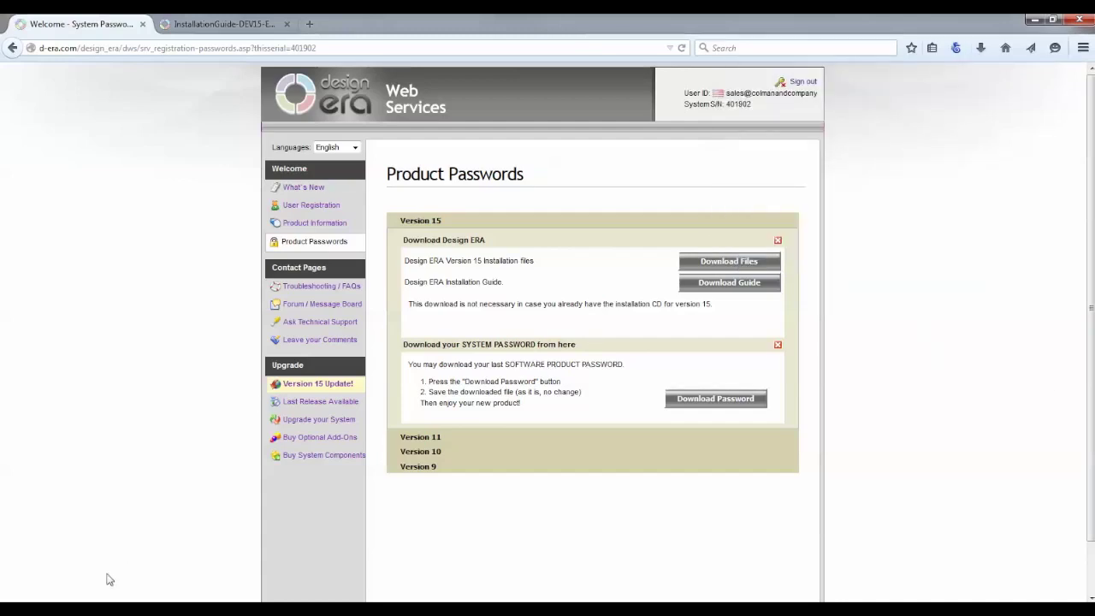
Switch to the HotFix-V-15 folder in the file explorer and run DE15Downloader.exe.
{"action": "mouse_move", "coordinate": [158, 599]}
{"action": "left_click", "coordinate": [272, 548]}
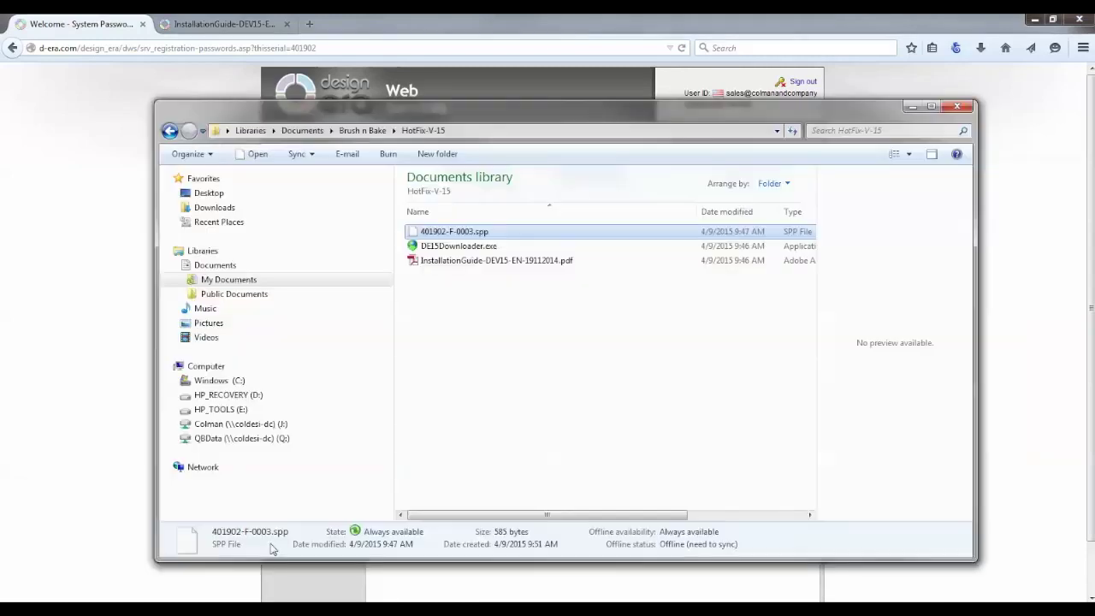
{"action": "double_click", "coordinate": [492, 249]}
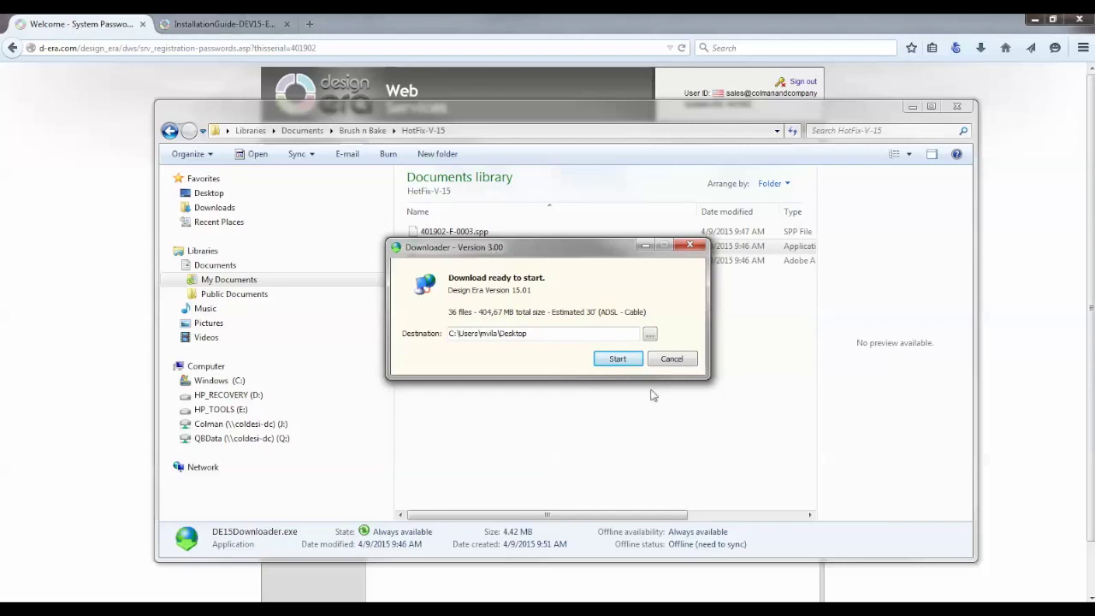
Set the download destination to the HotFix-V-15 folder inside My Documents' Brush n Bake folder, and start downloading the installation files.
{"action": "left_click", "coordinate": [651, 334]}
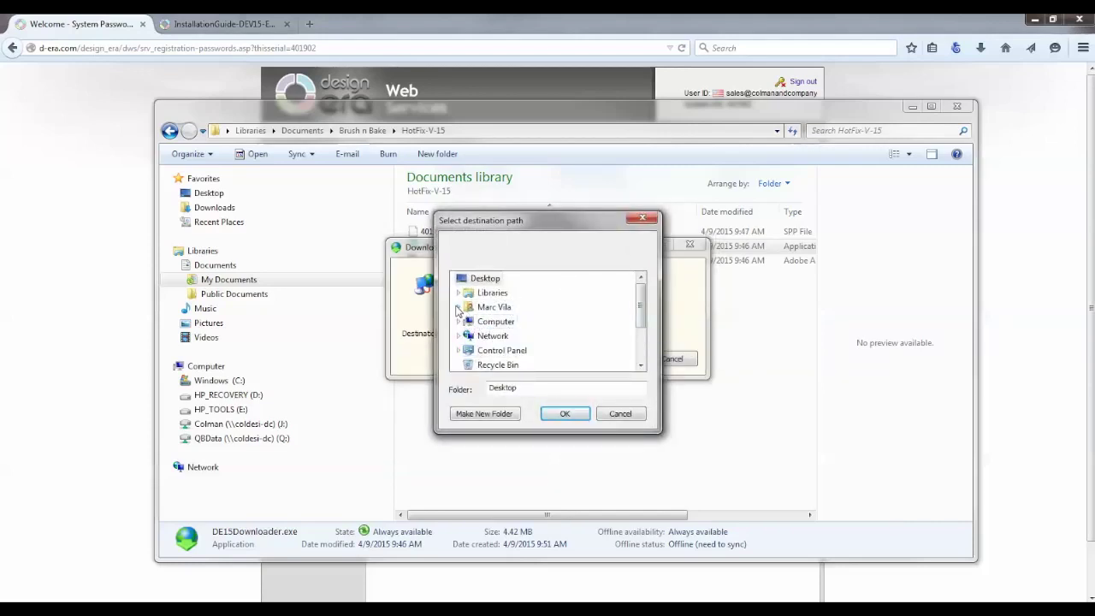
{"action": "left_click", "coordinate": [459, 307]}
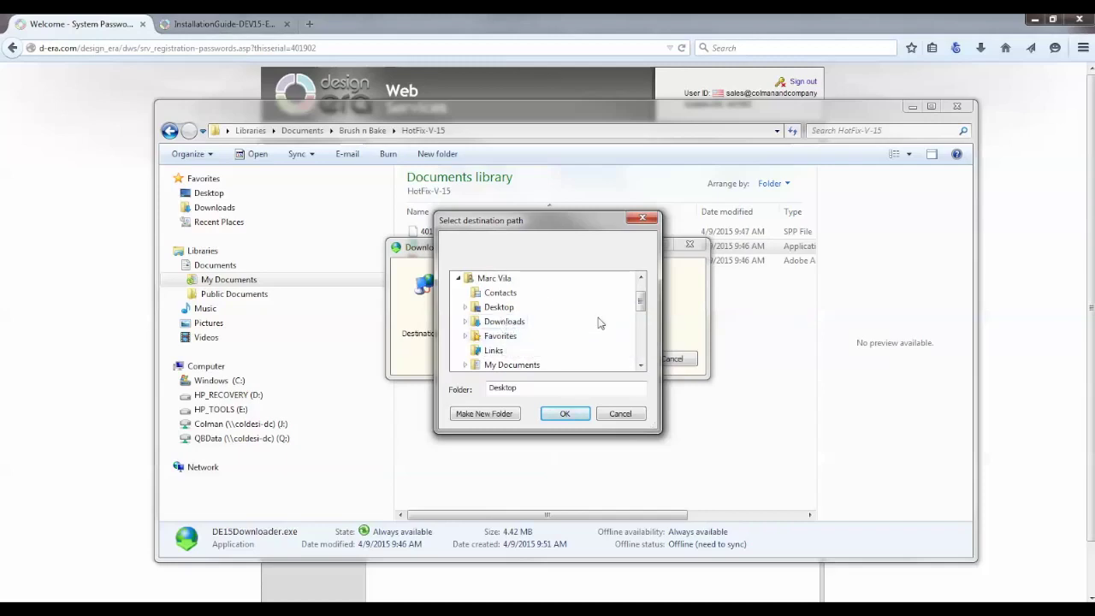
{"action": "scroll", "coordinate": [458, 339], "scroll_direction": "down", "scroll_amount": 1}
{"action": "left_click", "coordinate": [465, 321]}
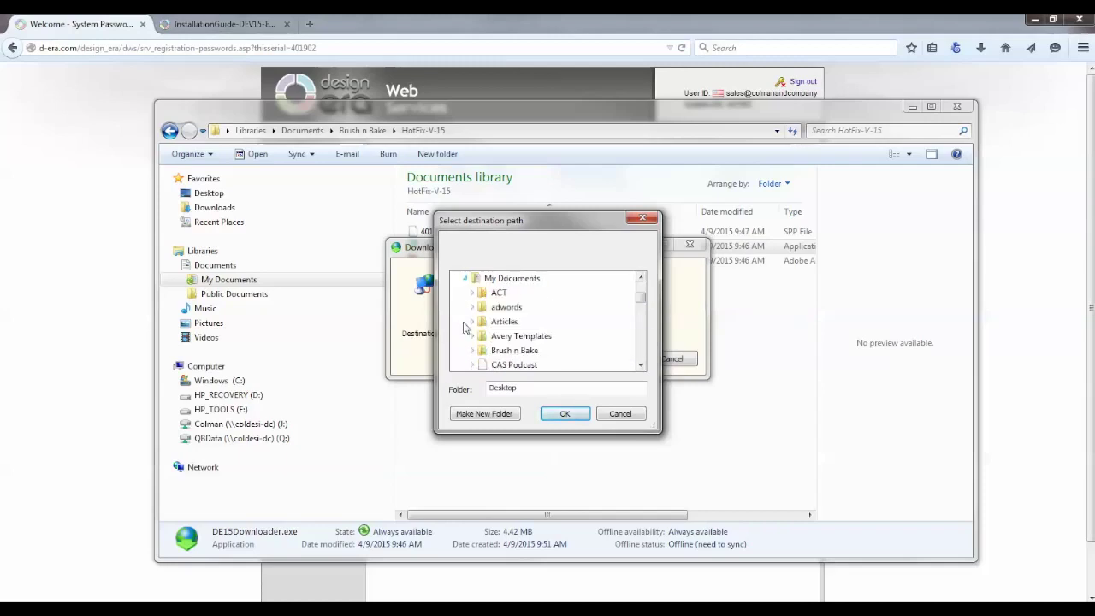
{"action": "mouse_move", "coordinate": [642, 305]}
{"action": "left_mouse_down"}
{"action": "mouse_move", "coordinate": [644, 319]}
{"action": "mouse_move", "coordinate": [645, 309]}
{"action": "left_mouse_up"}
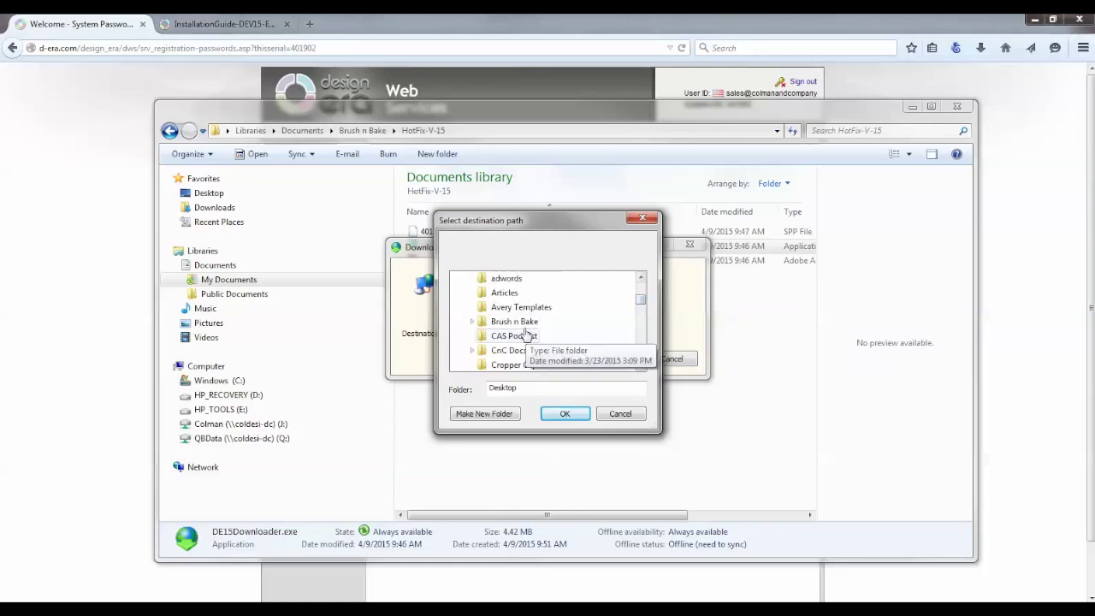
{"action": "left_click", "coordinate": [472, 321]}
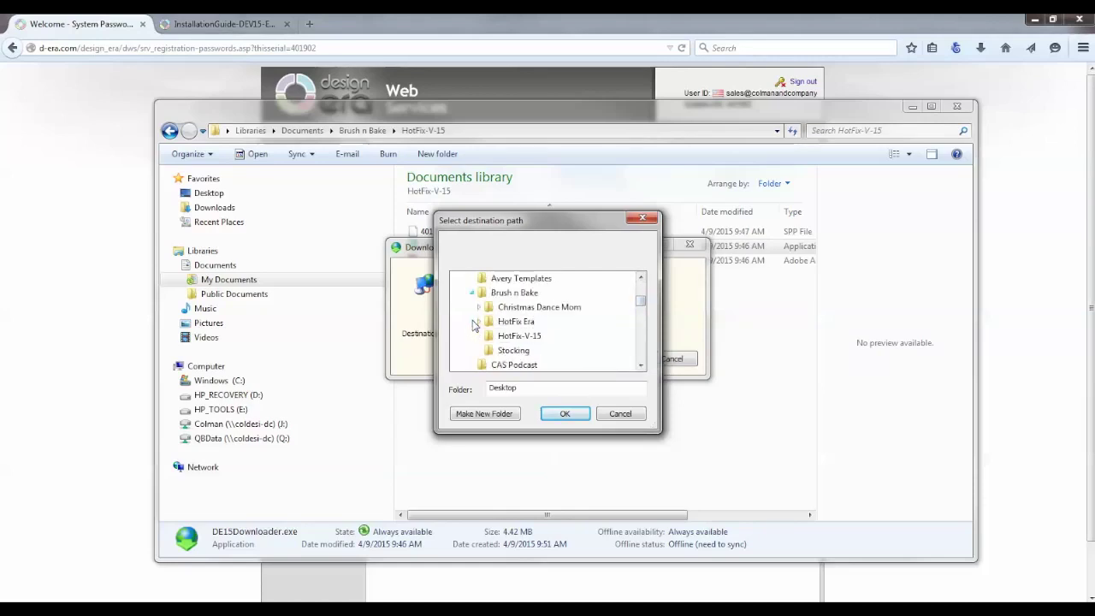
{"action": "left_click", "coordinate": [519, 335]}
{"action": "left_click", "coordinate": [565, 413]}
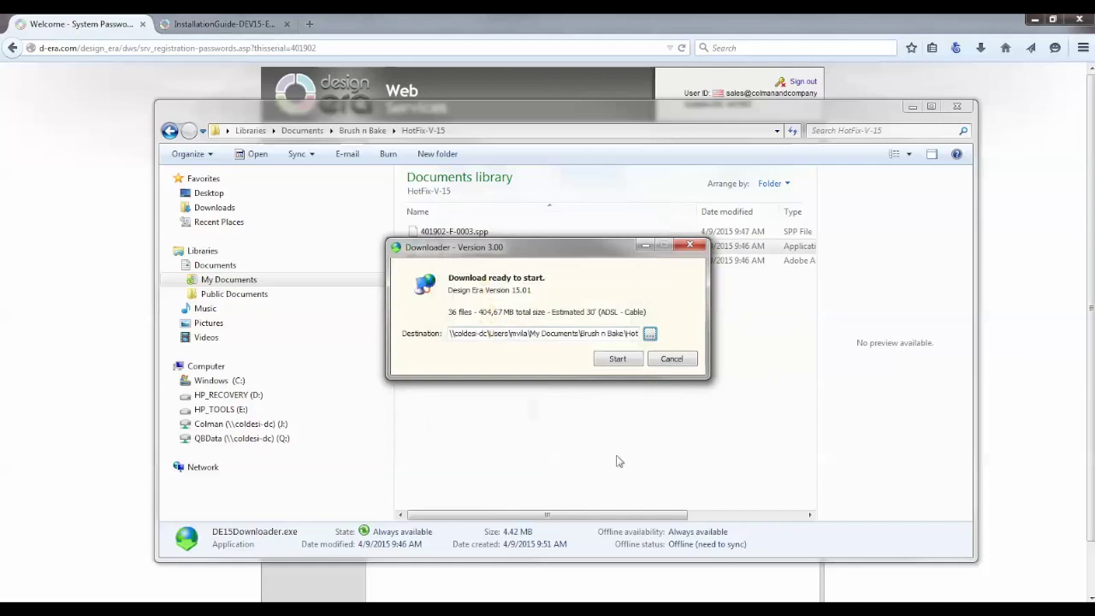
{"action": "left_click", "coordinate": [618, 359]}
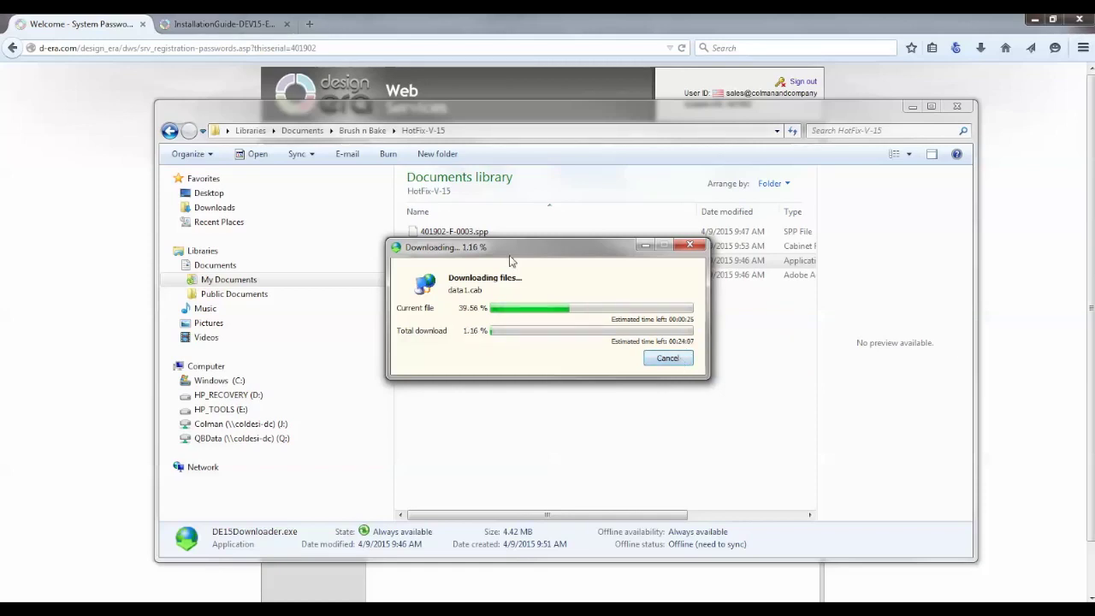
{"action": "left_click_drag", "start_coordinate": [511, 261], "coordinate": [534, 341]}
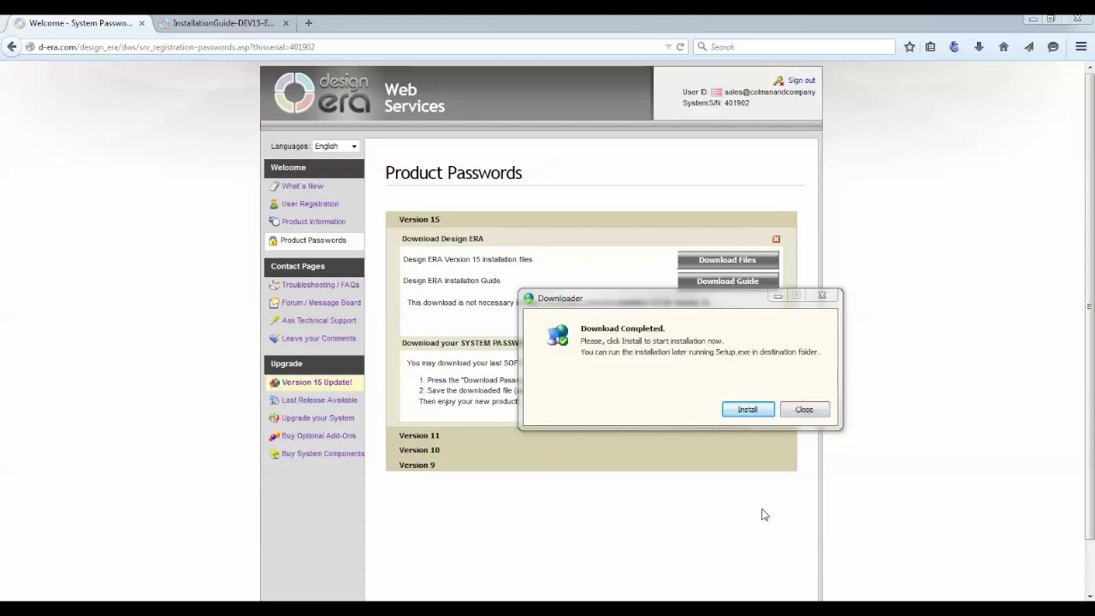
Launch the Design Era installation from the completed download and proceed past the setup wizard's welcome page.
{"action": "left_click", "coordinate": [758, 412]}
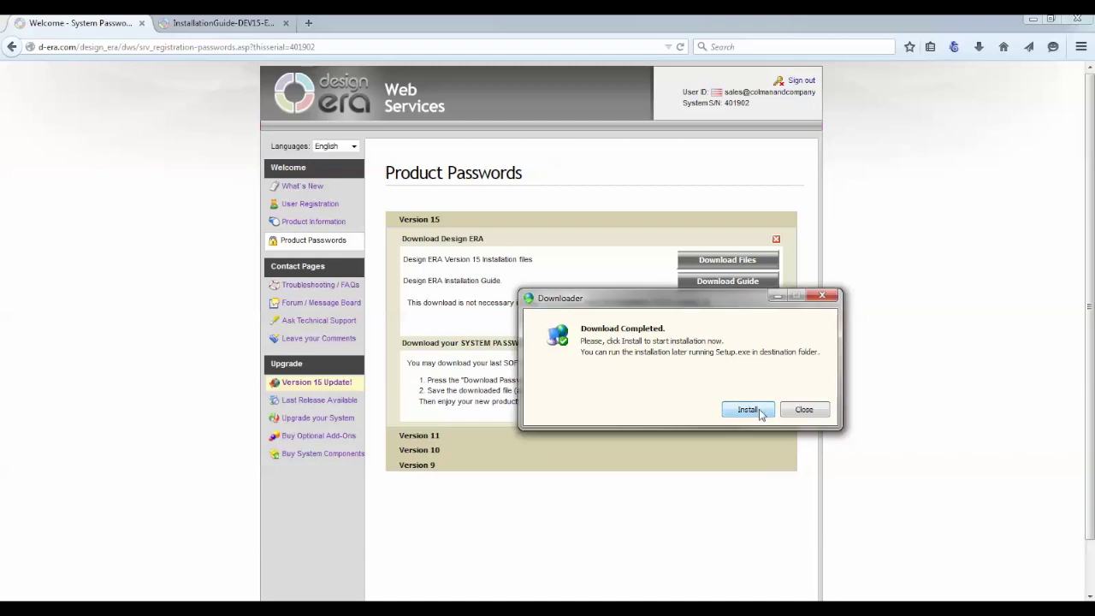
{"action": "left_click", "coordinate": [760, 412]}
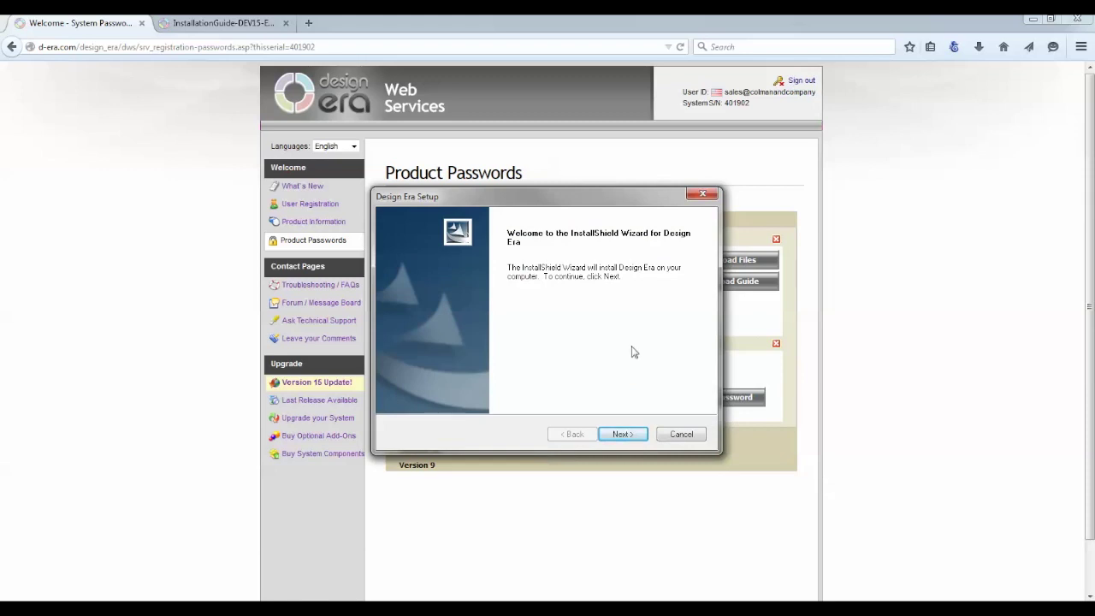
{"action": "left_click", "coordinate": [633, 435]}
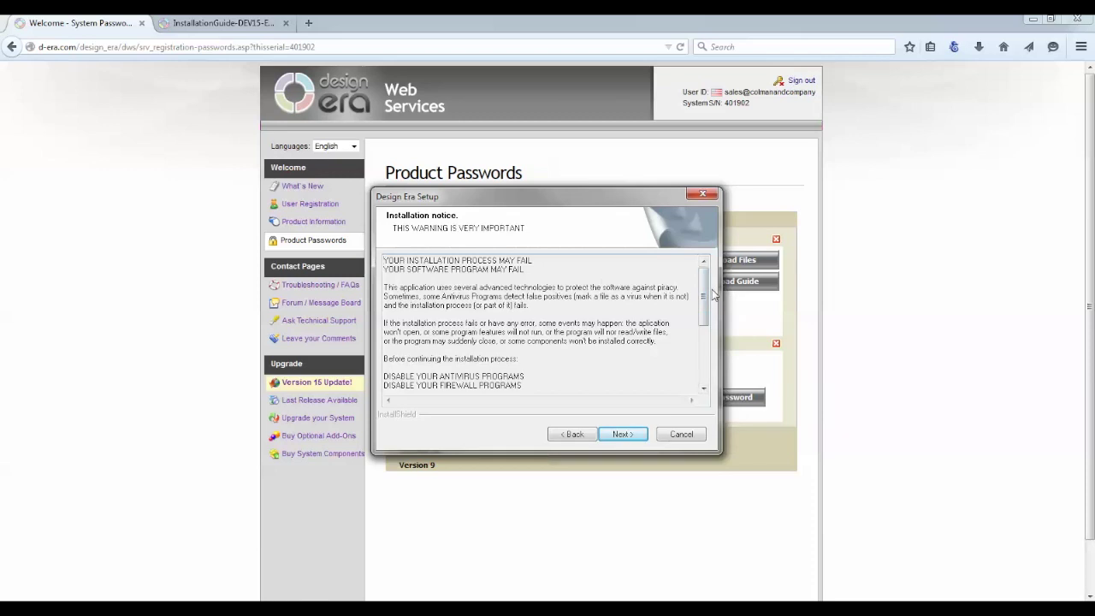
Read through the installation notice about antivirus and firewall programs and continue the setup.
{"action": "left_click_drag", "start_coordinate": [703, 306], "coordinate": [701, 395]}
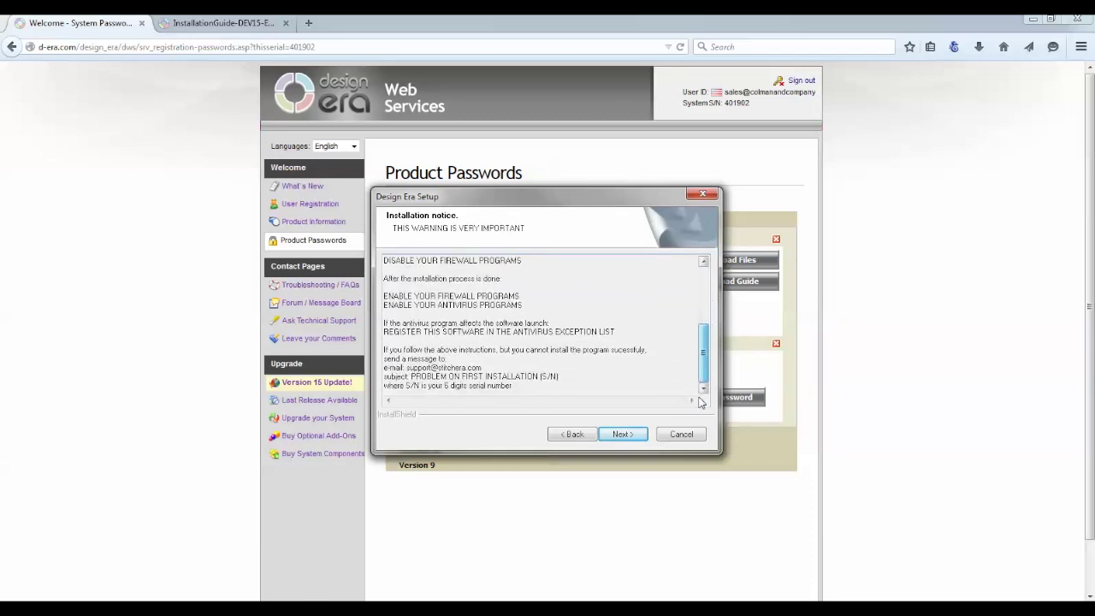
{"action": "scroll", "coordinate": [697, 359], "scroll_direction": "up", "scroll_amount": 5}
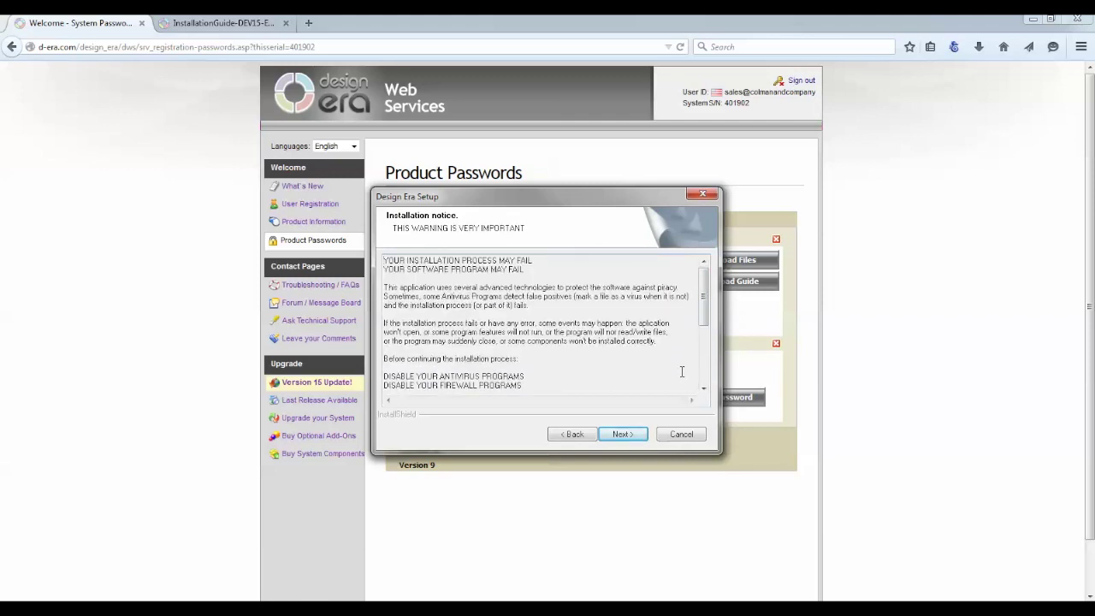
{"action": "left_click", "coordinate": [623, 435]}
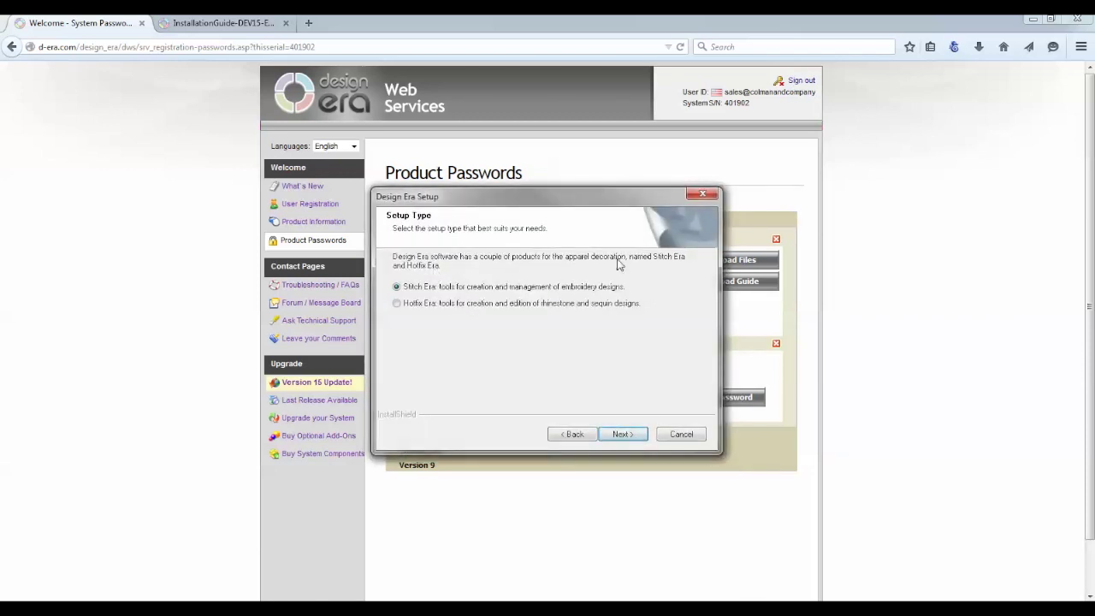
Choose Hotfix Era as the product to install, in the Dongle version that requires a USB protection device.
{"action": "left_click", "coordinate": [397, 304]}
{"action": "left_click", "coordinate": [626, 435]}
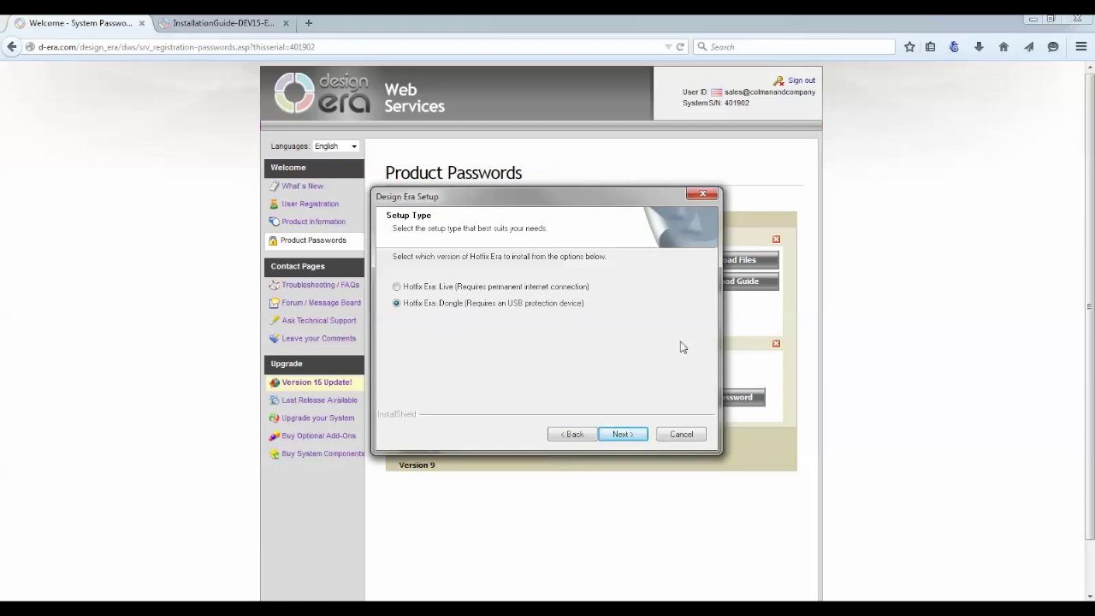
{"action": "left_click", "coordinate": [623, 434]}
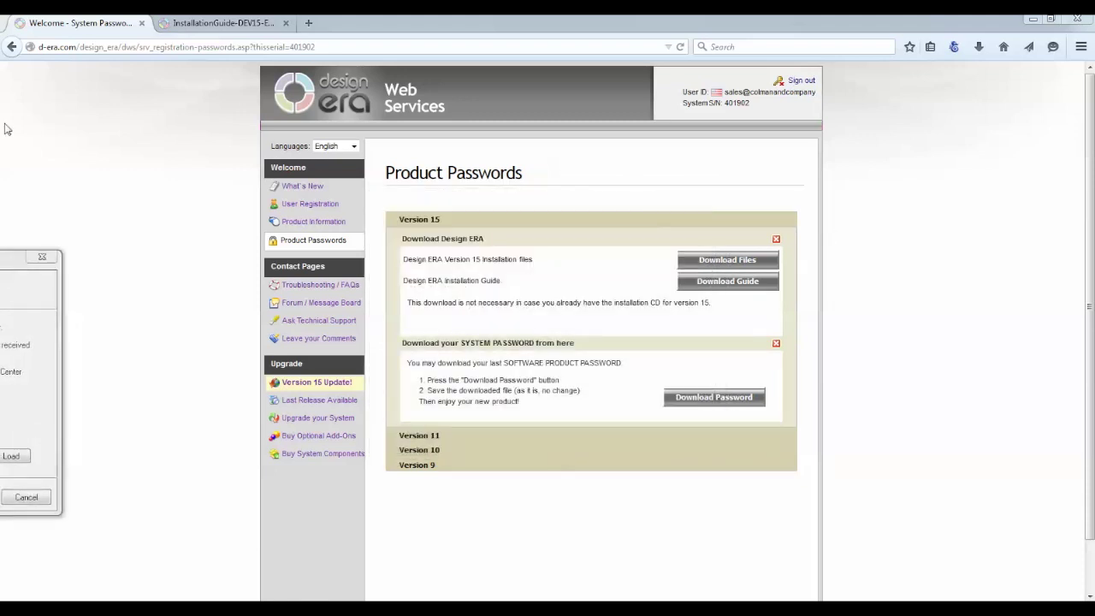
Load the SPP password file from the HotFix-V-15 folder in Brush n Bake into the Hotfix Era installation wizard and continue.
{"action": "left_click_drag", "start_coordinate": [8, 267], "coordinate": [735, 194]}
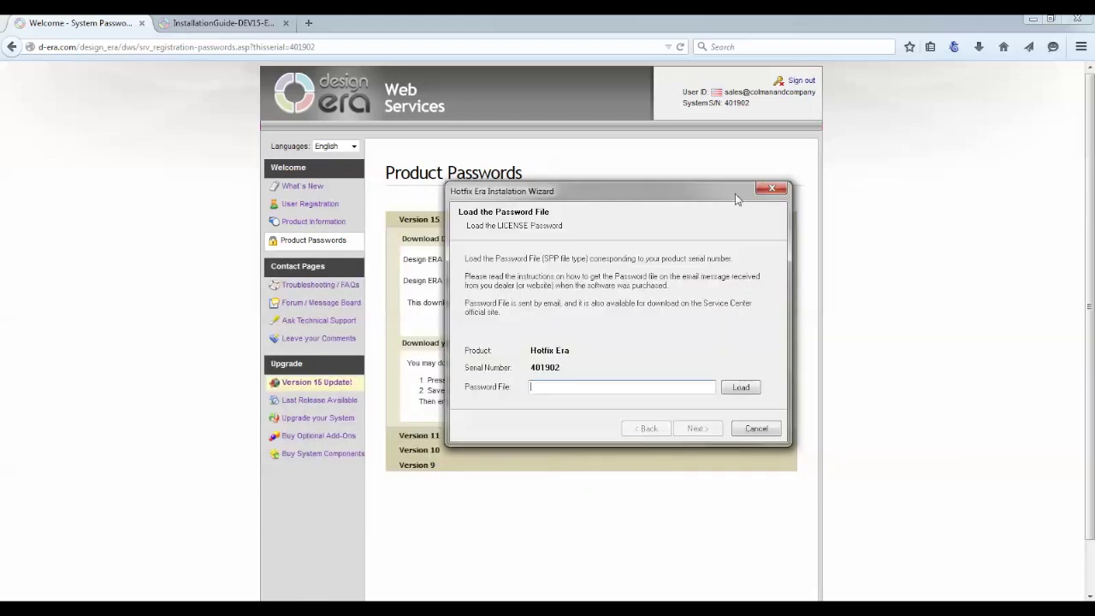
{"action": "left_click", "coordinate": [741, 387]}
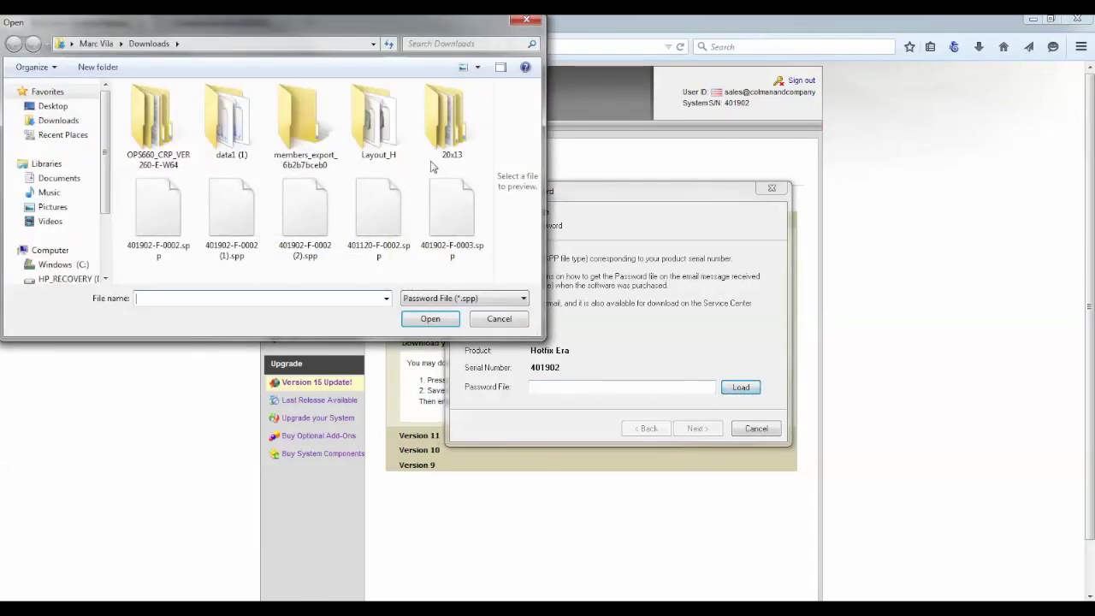
{"action": "left_click", "coordinate": [19, 178]}
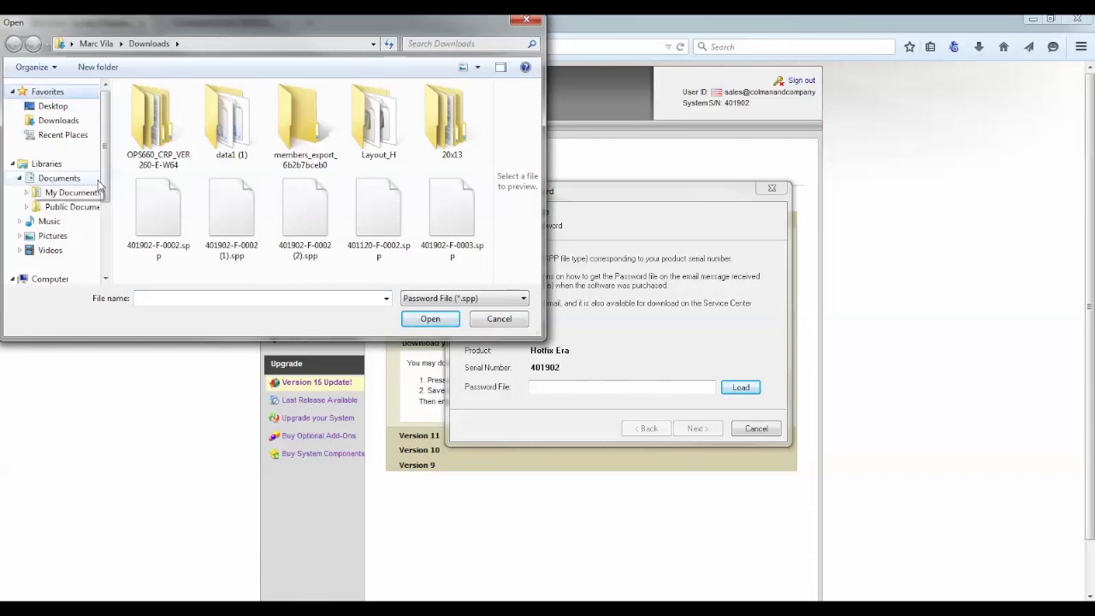
{"action": "left_click", "coordinate": [26, 192]}
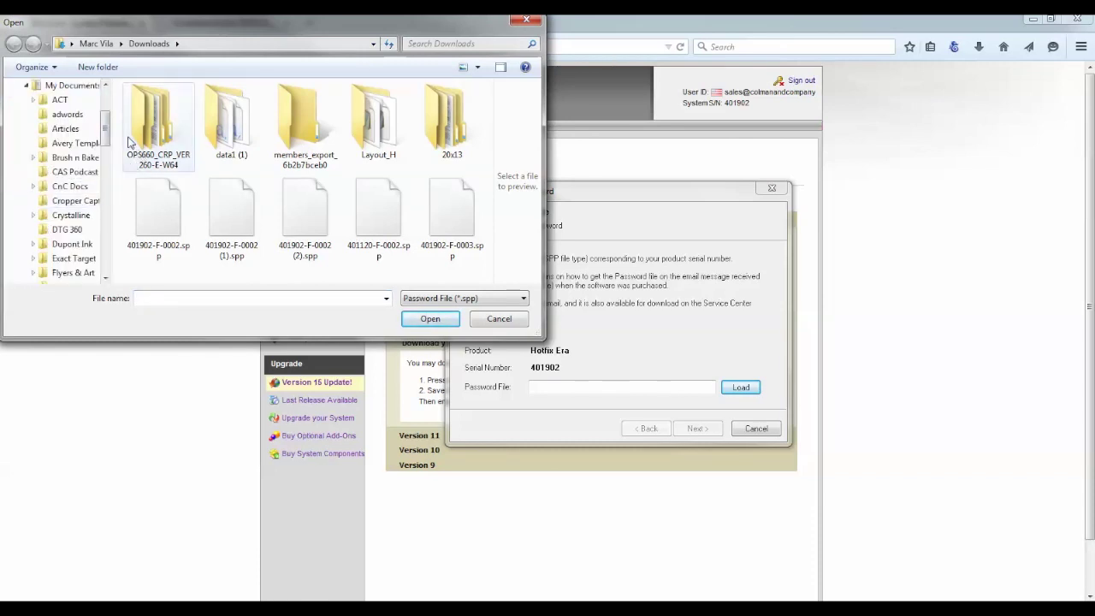
{"action": "left_click", "coordinate": [32, 157]}
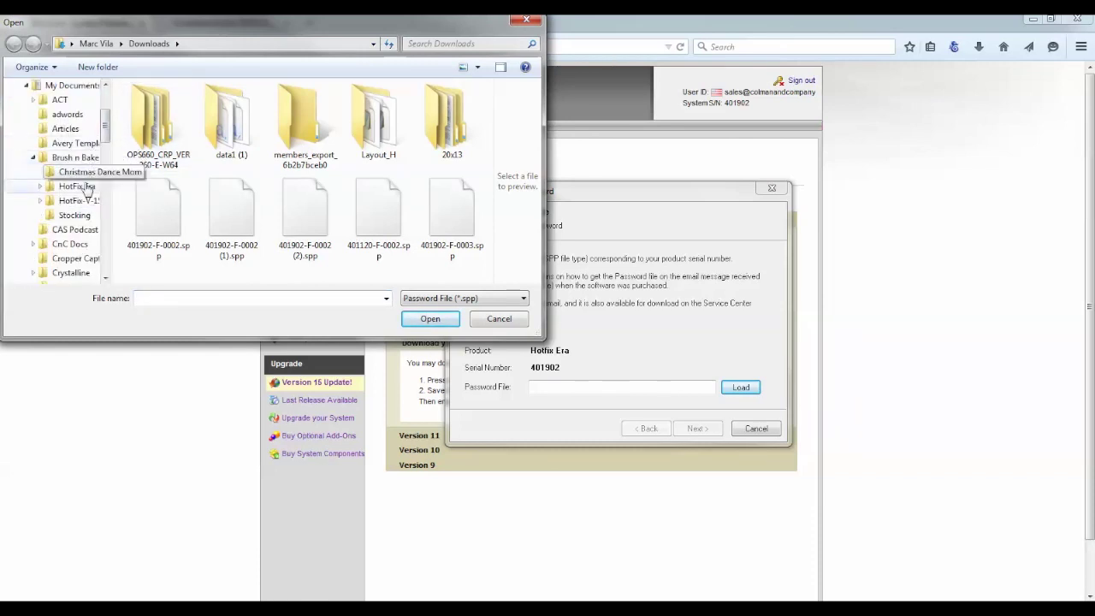
{"action": "left_click", "coordinate": [88, 208]}
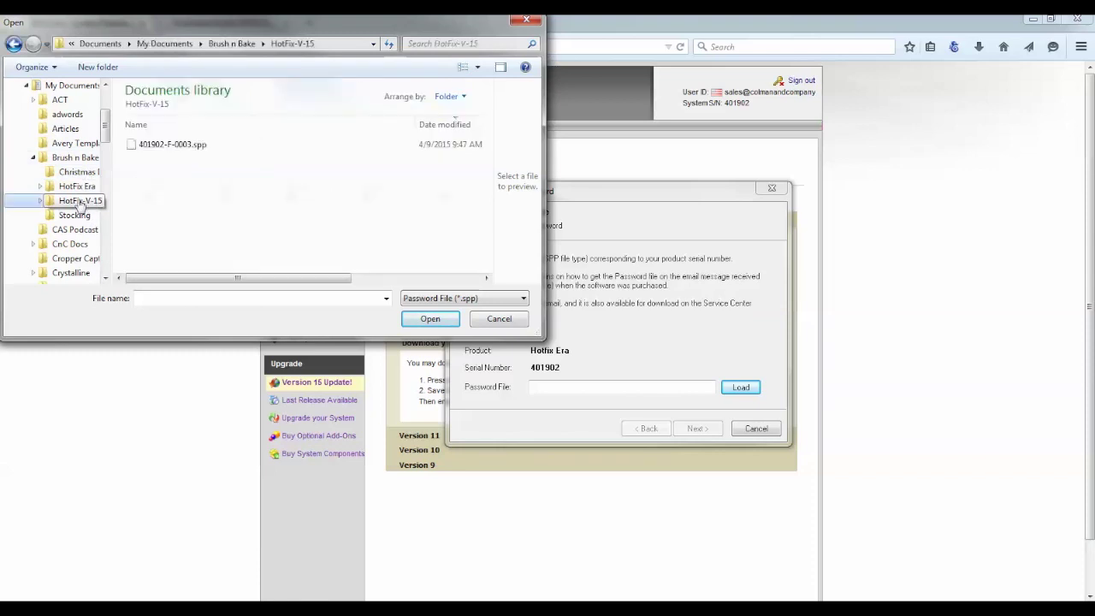
{"action": "left_click", "coordinate": [175, 145]}
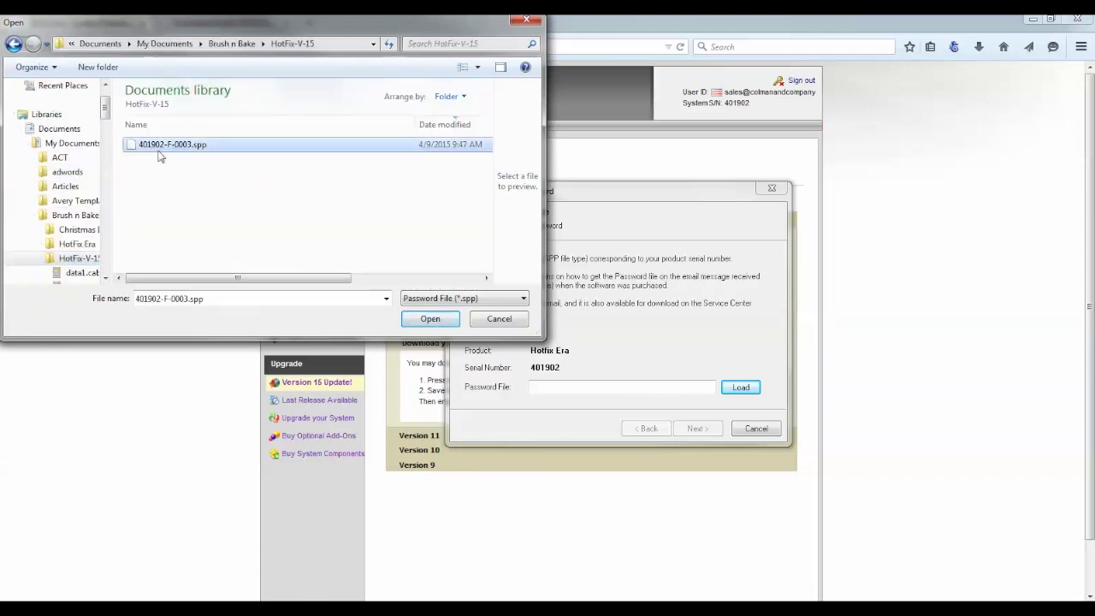
{"action": "left_click", "coordinate": [430, 319]}
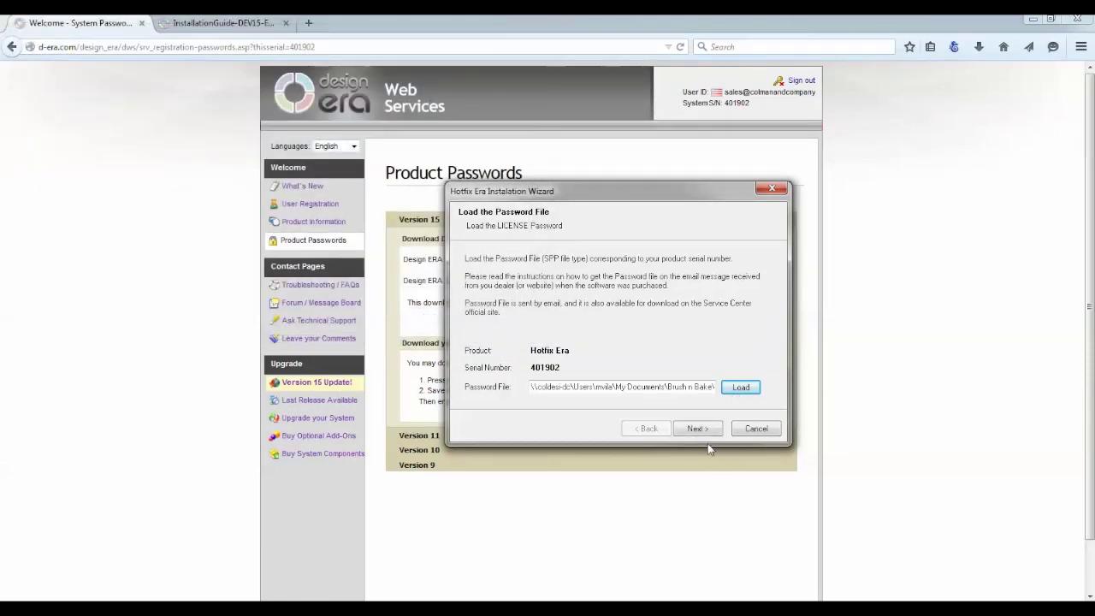
{"action": "left_click", "coordinate": [697, 429]}
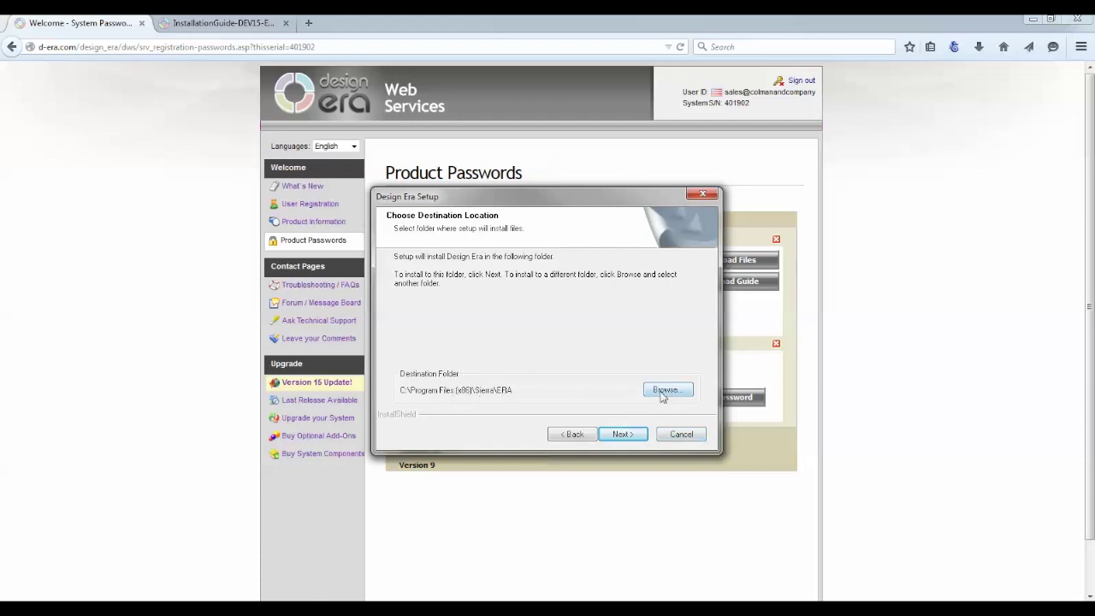
Accept the default destination folder and the Design Era program folder, and decline the desktop shortcut.
{"action": "left_click", "coordinate": [621, 434]}
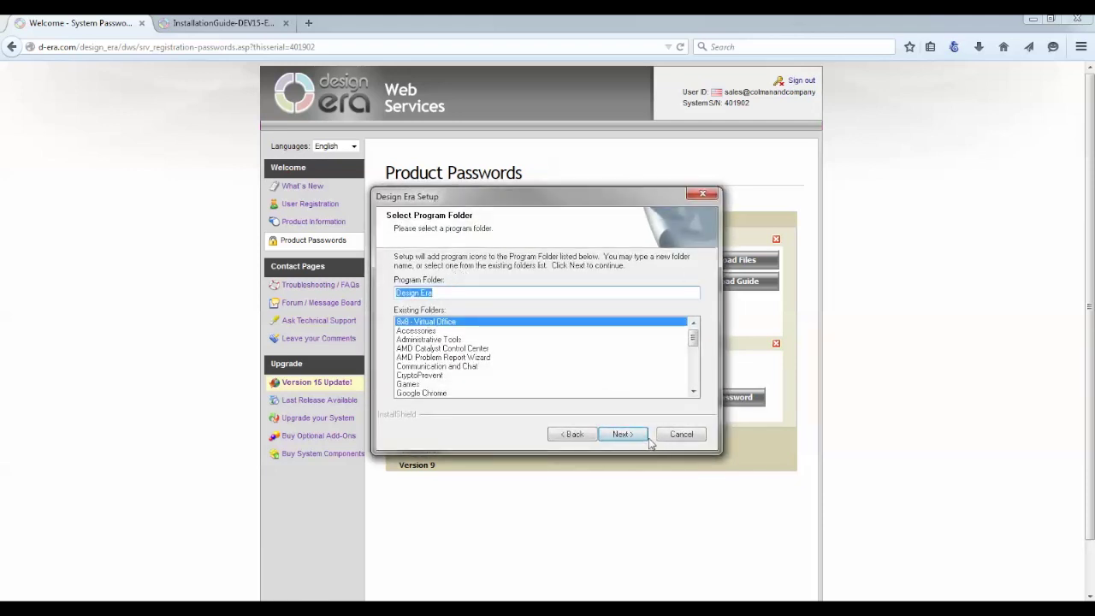
{"action": "left_click", "coordinate": [633, 442]}
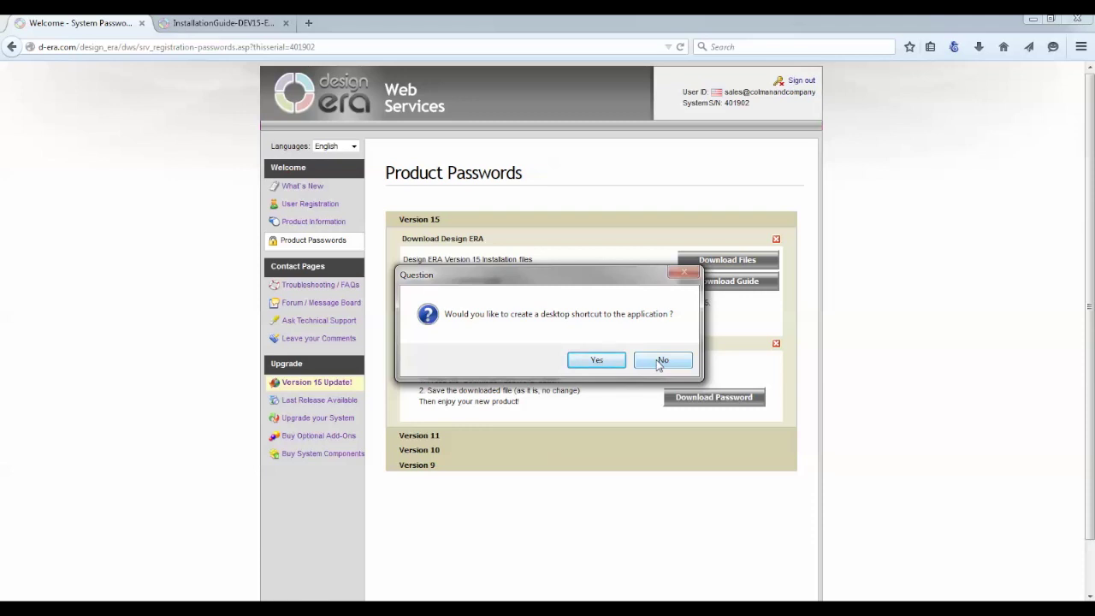
{"action": "left_click", "coordinate": [660, 362]}
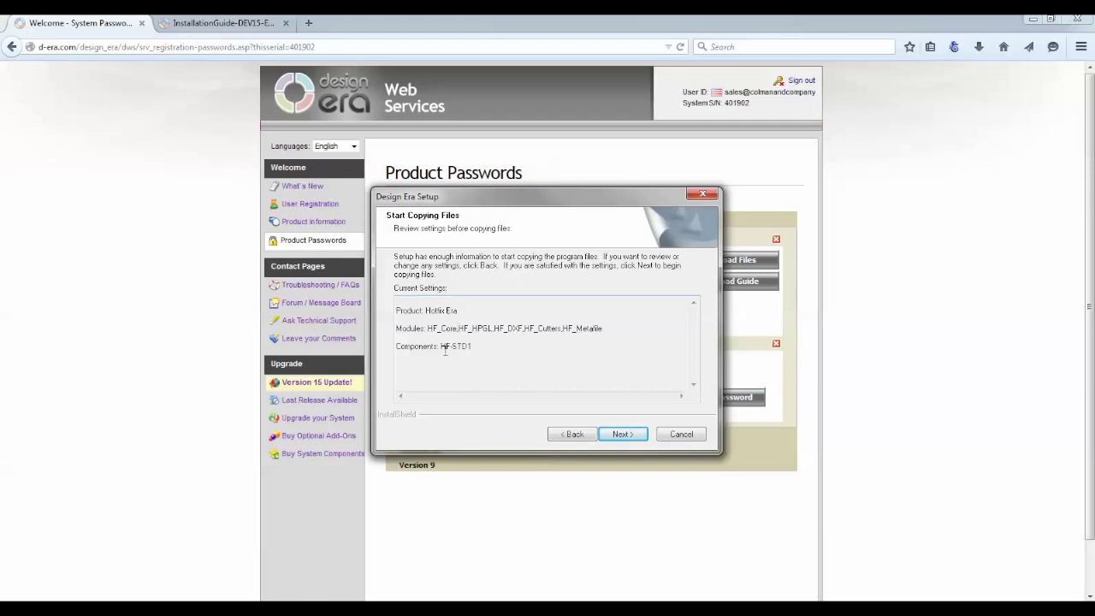
Start copying the program files with the current settings and finish the Design Era setup wizard.
{"action": "left_click", "coordinate": [622, 434]}
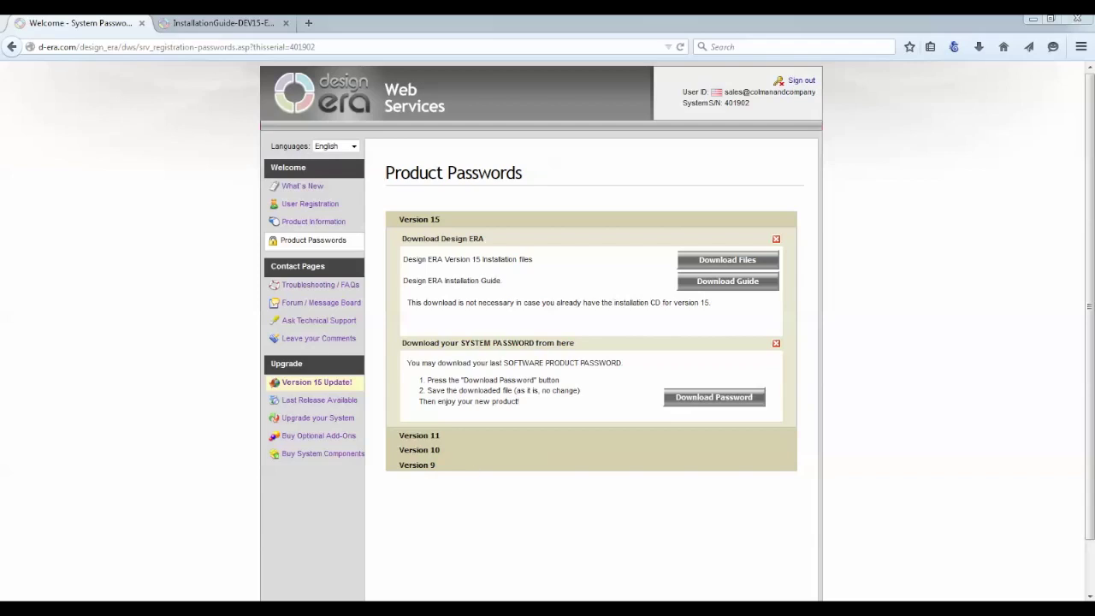
{"action": "mouse_move", "coordinate": [398, 610]}
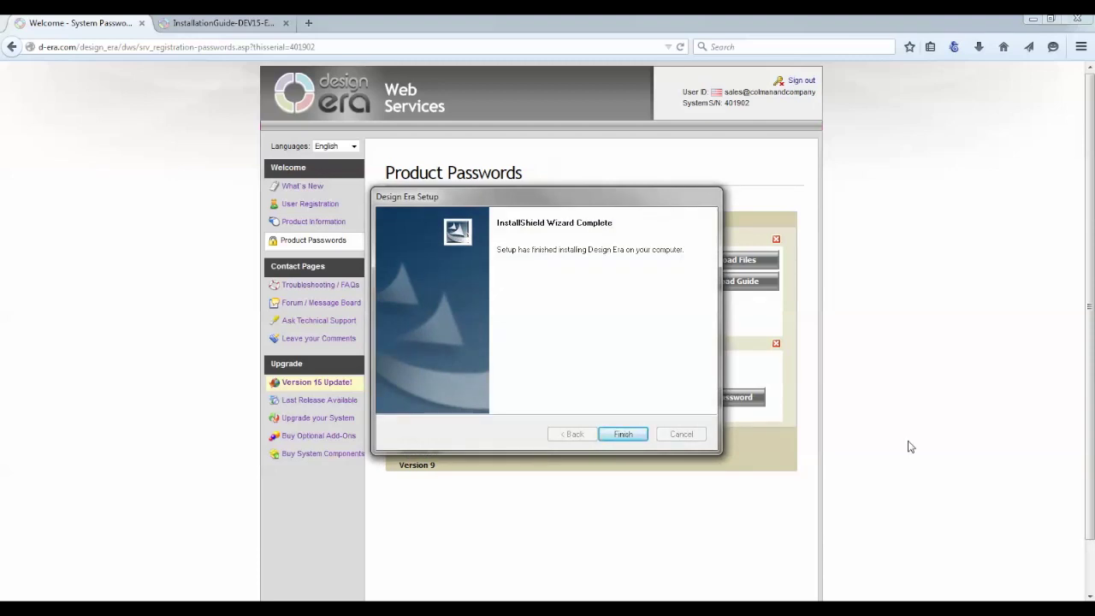
{"action": "left_click", "coordinate": [623, 434]}
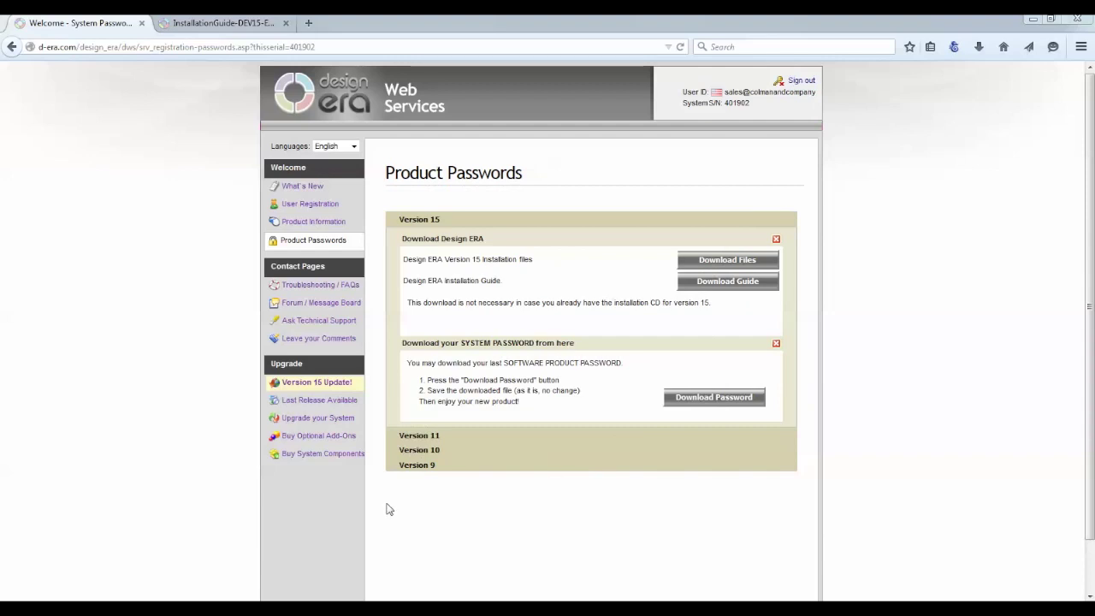
Launch Hotfix Era and accept the User License, with the option not to be asked again enabled.
{"action": "key", "text": "super"}
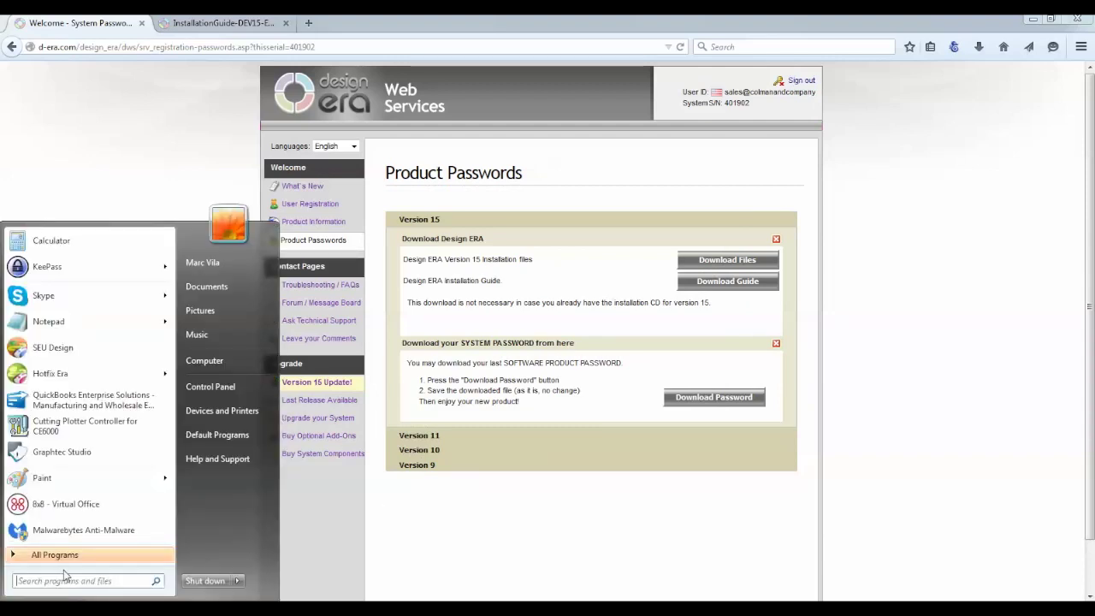
{"action": "mouse_move", "coordinate": [71, 374]}
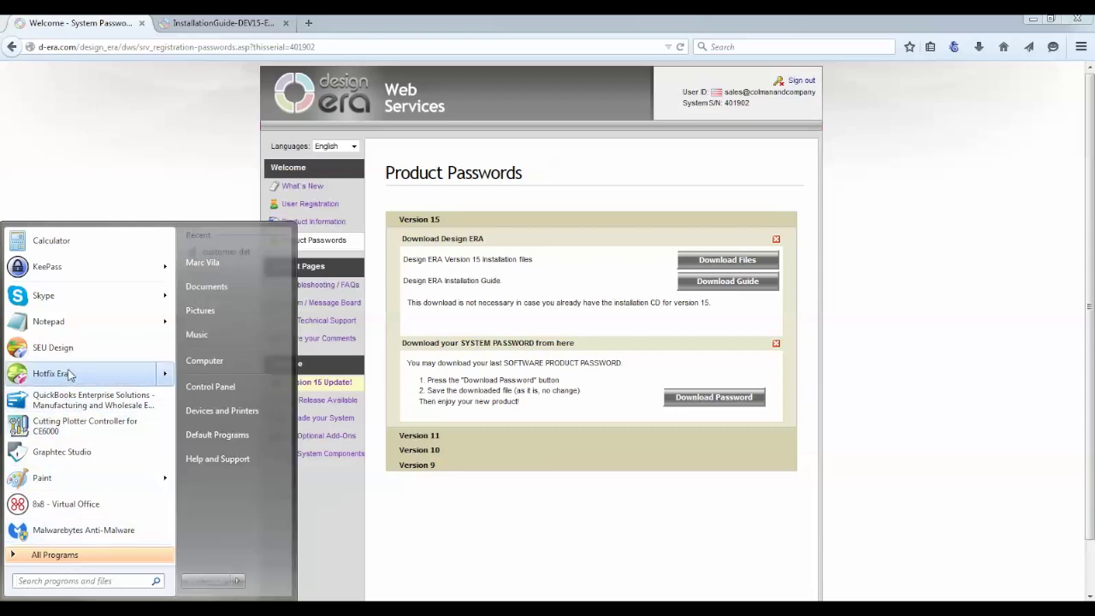
{"action": "left_click", "coordinate": [15, 379]}
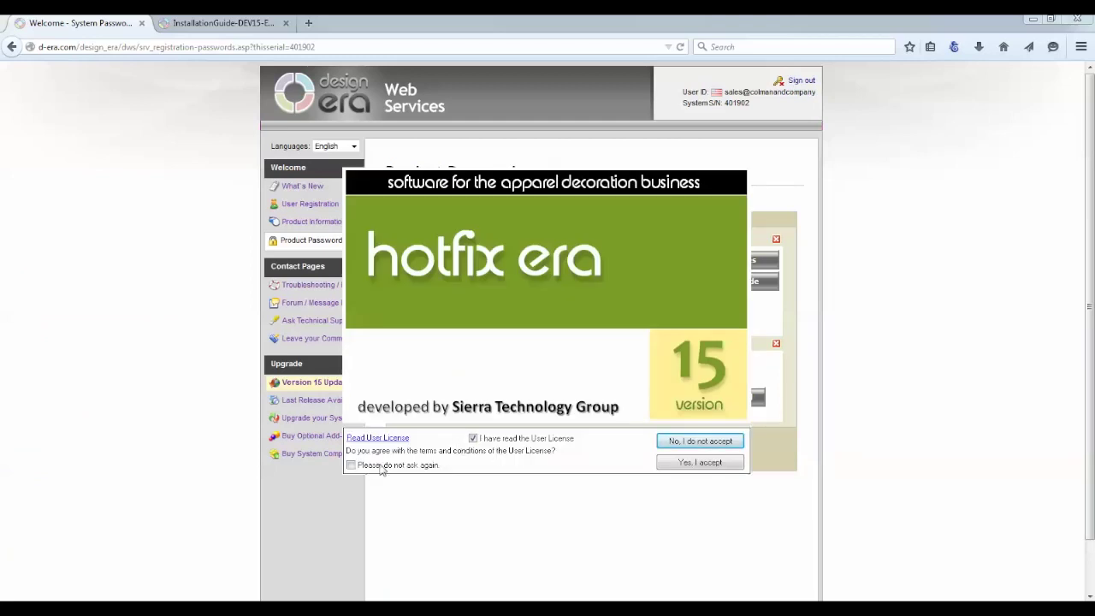
{"action": "left_click", "coordinate": [351, 465]}
{"action": "left_click", "coordinate": [690, 464]}
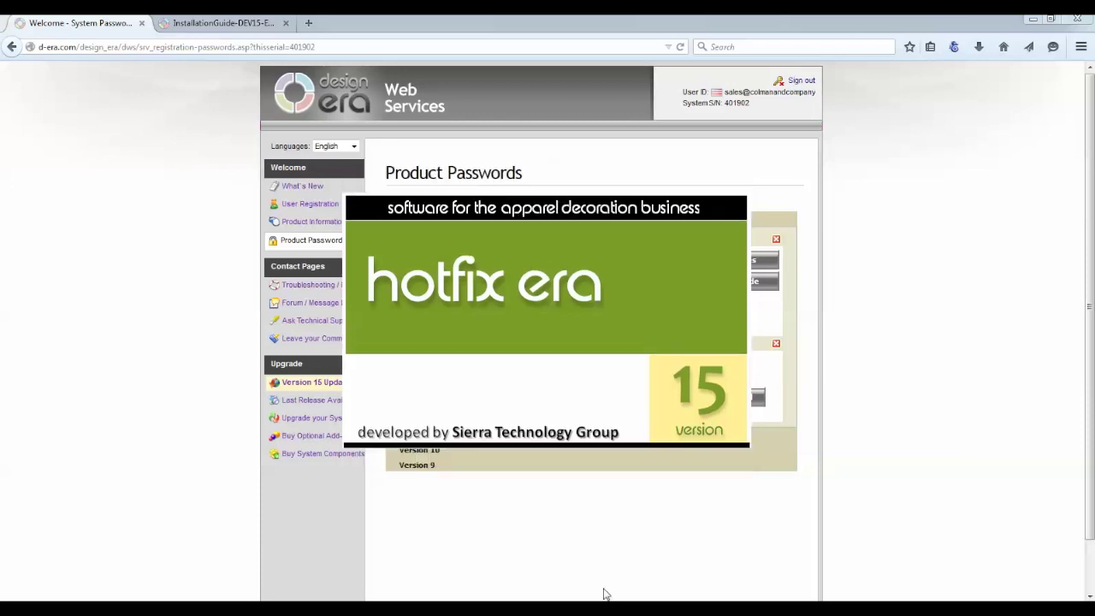